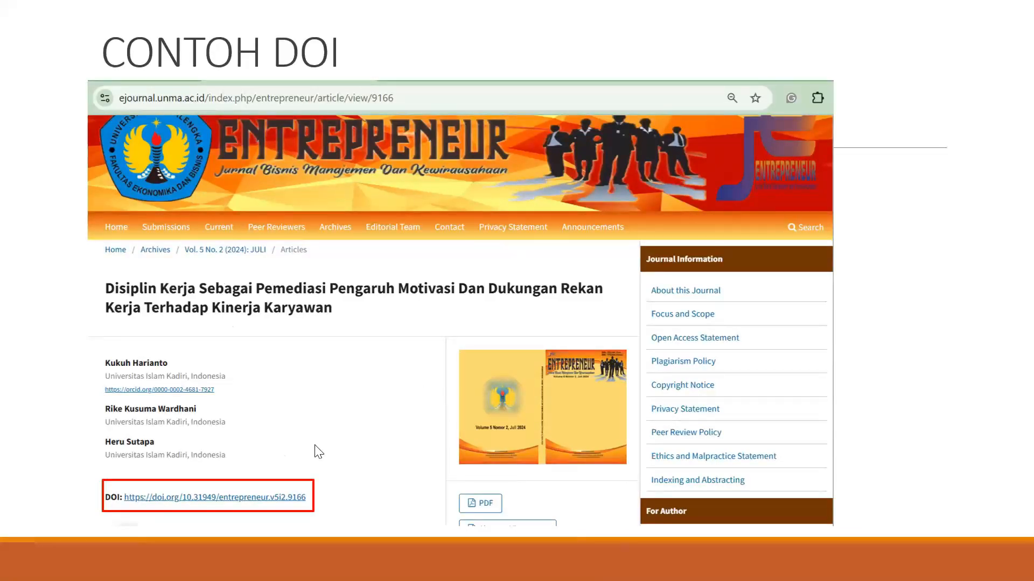
Step: Switch to the browser and examine the title, authors and publication details on the Entrepreneur journal's article page
key(alt+Tab)
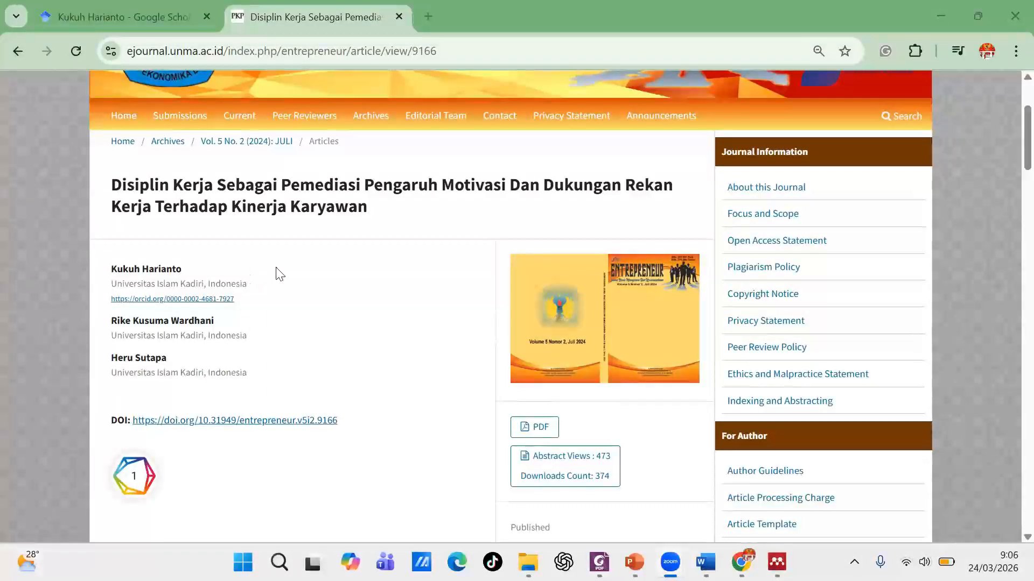
scroll(278, 273, up, 1)
scroll(278, 272, up, 1)
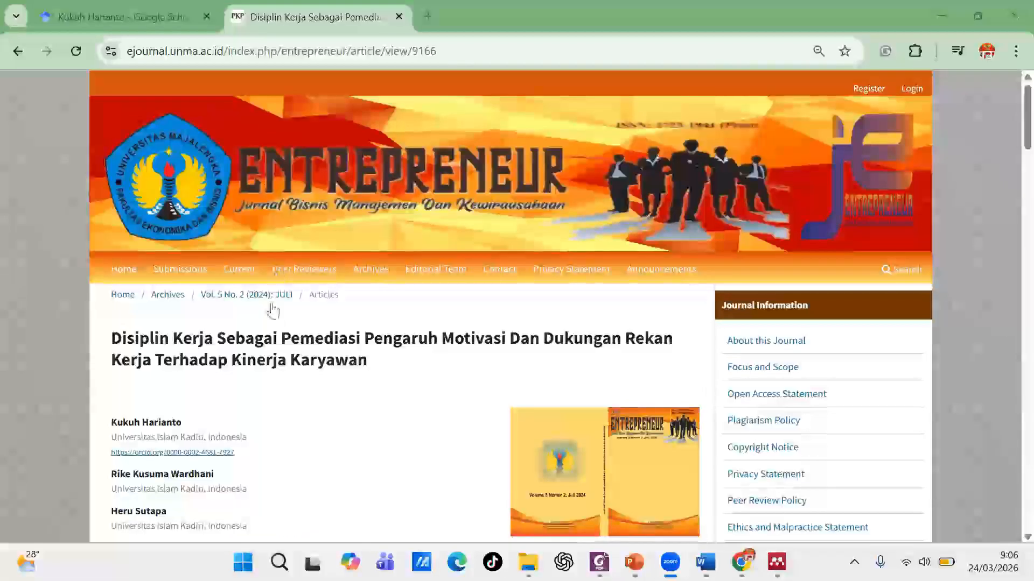
drag(111, 347, 406, 364)
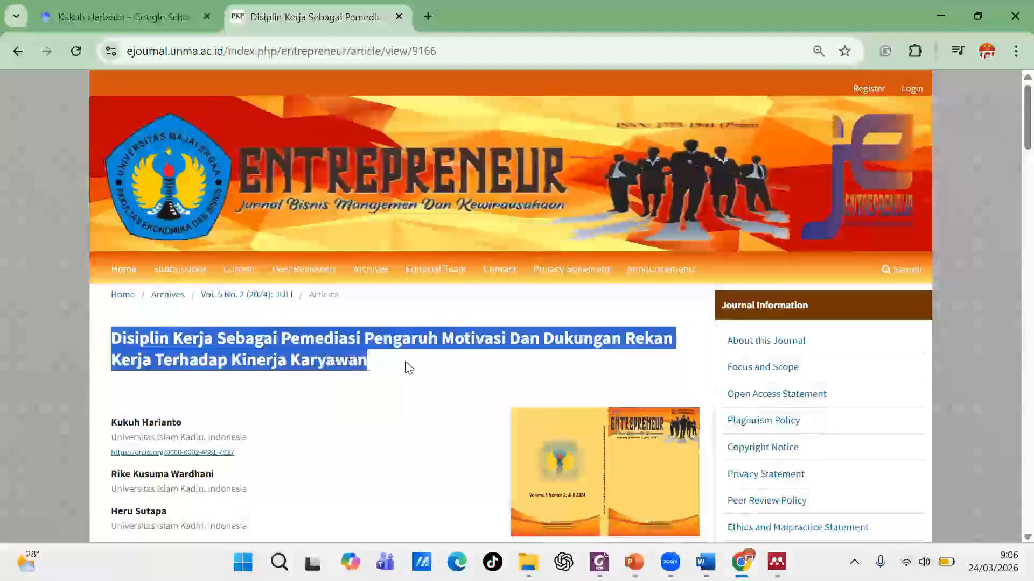
scroll(405, 377, down, 2)
scroll(404, 400, up, 1)
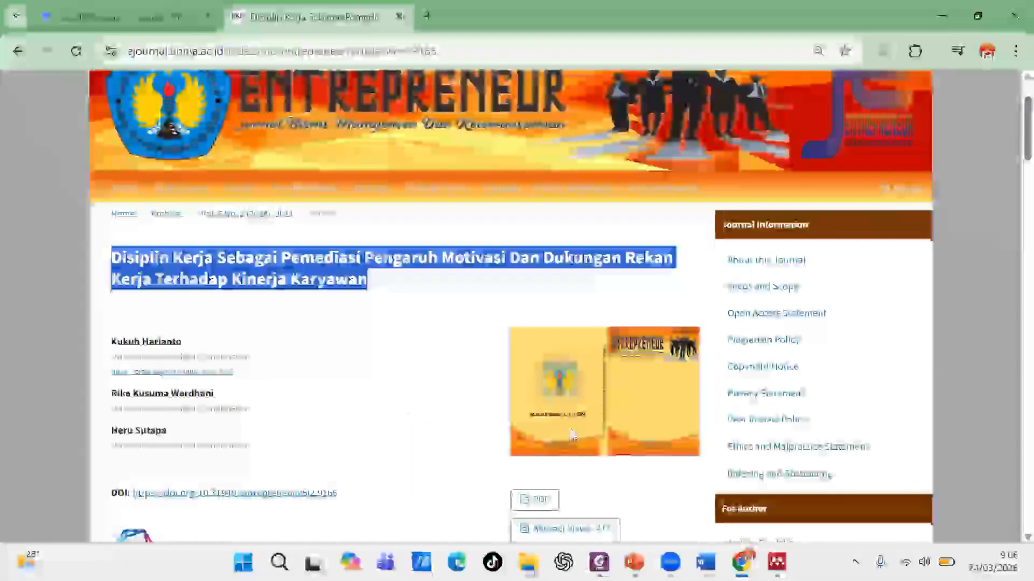
scroll(570, 429, down, 1)
scroll(446, 362, up, 2)
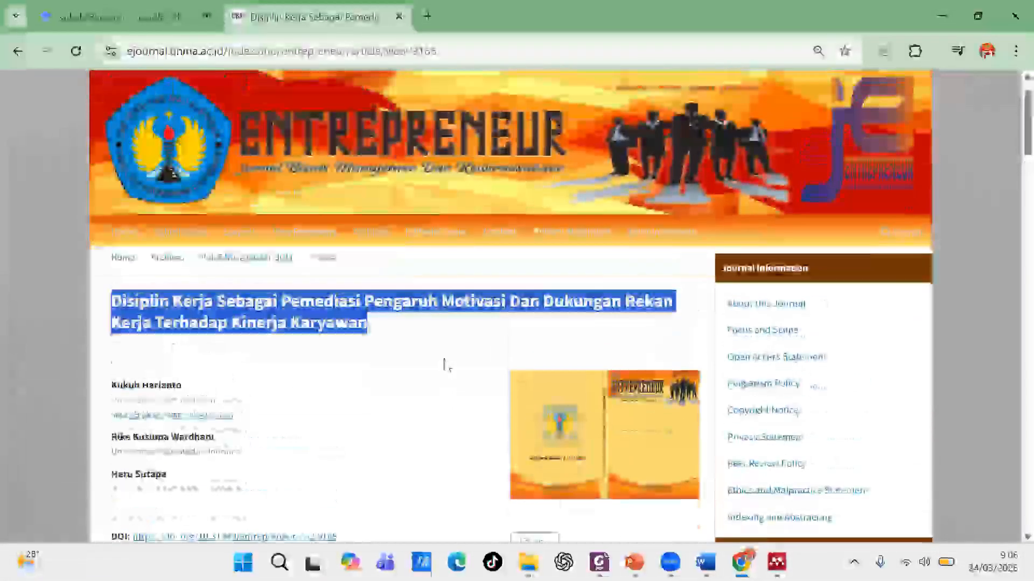
scroll(445, 363, down, 2)
scroll(441, 365, up, 2)
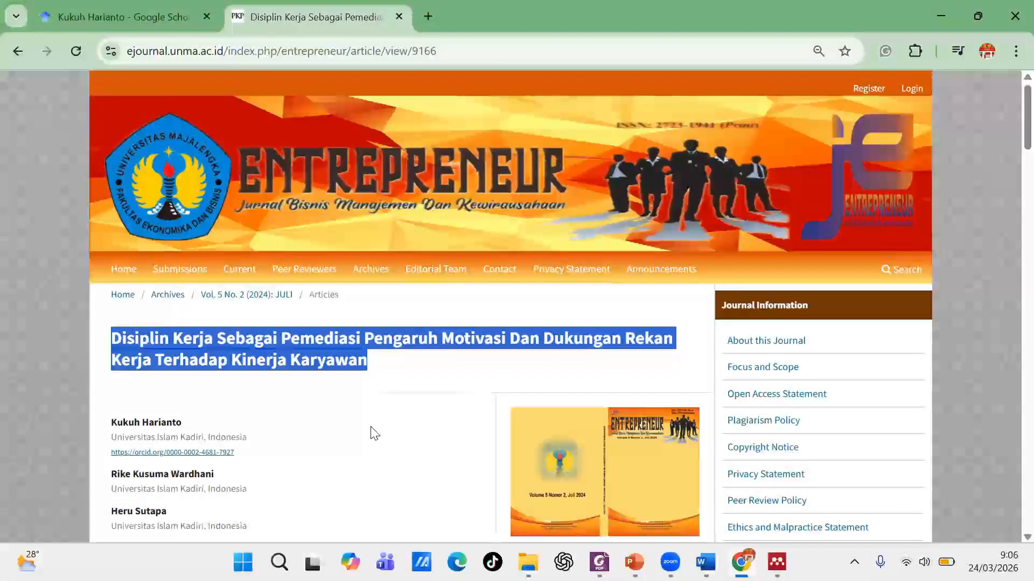
scroll(374, 434, down, 1)
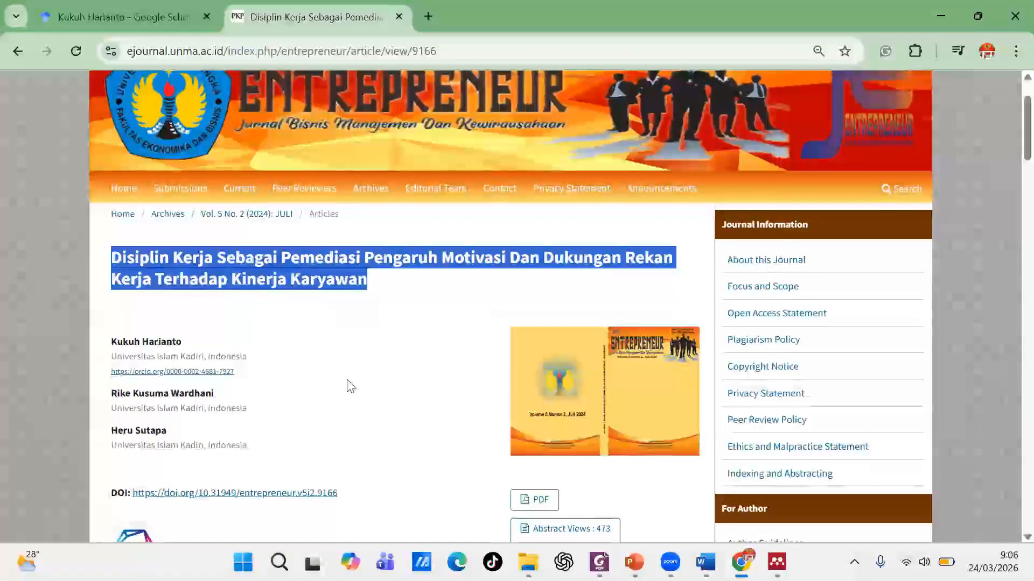
scroll(337, 386, up, 1)
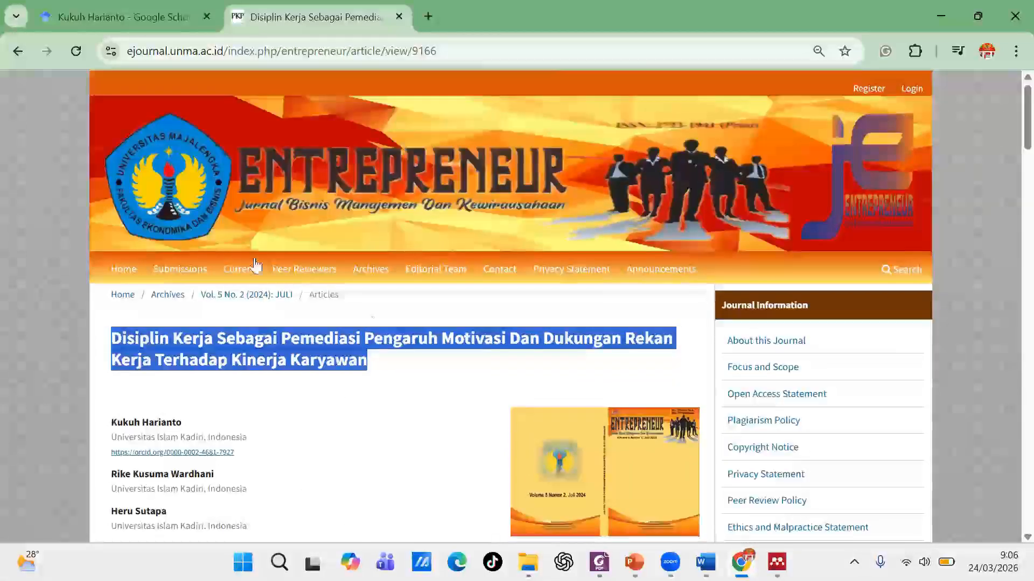
click(383, 446)
scroll(377, 446, down, 4)
scroll(323, 431, up, 3)
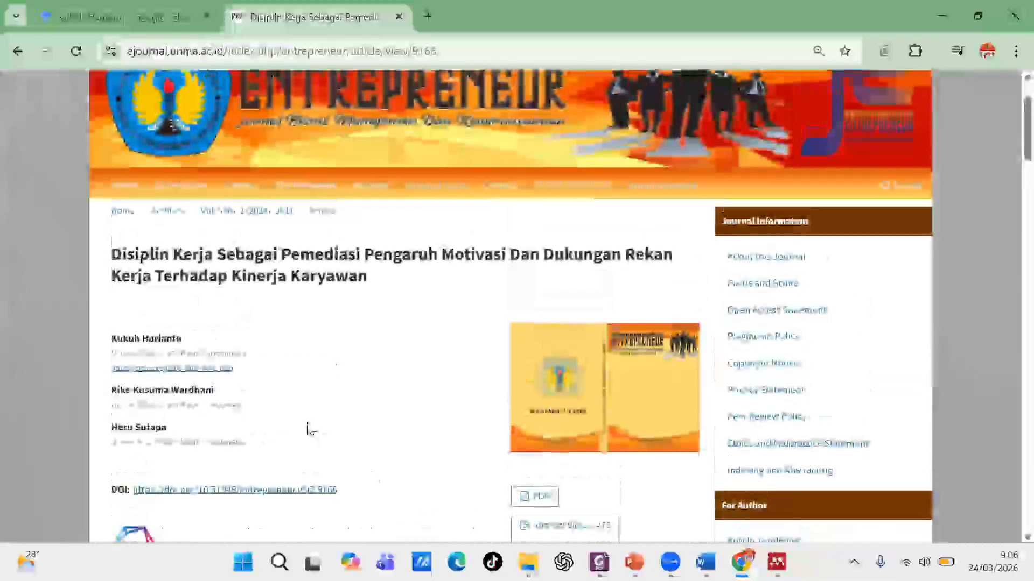
scroll(270, 431, down, 2)
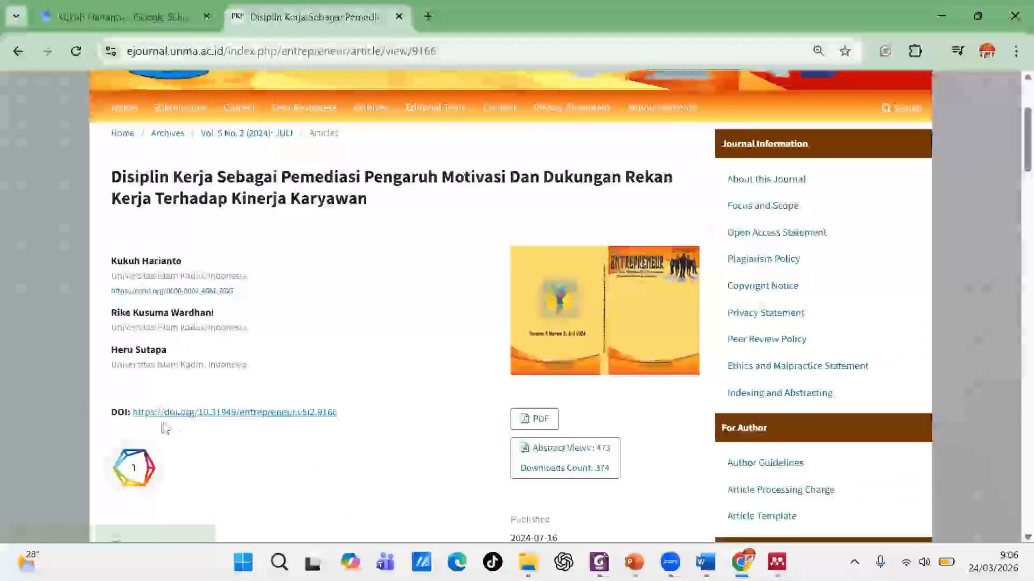
drag(338, 413, 135, 425)
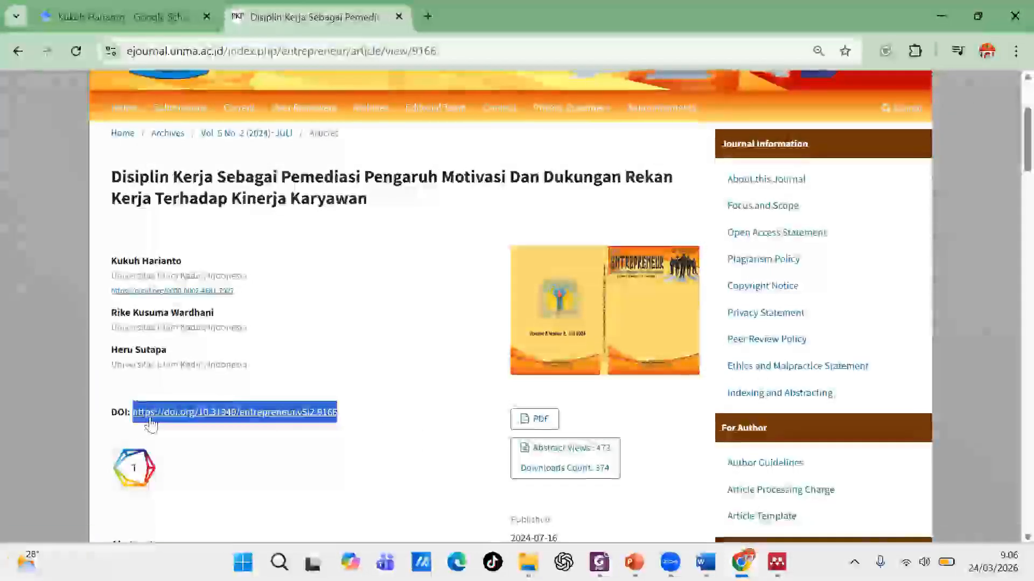
right_click(152, 416)
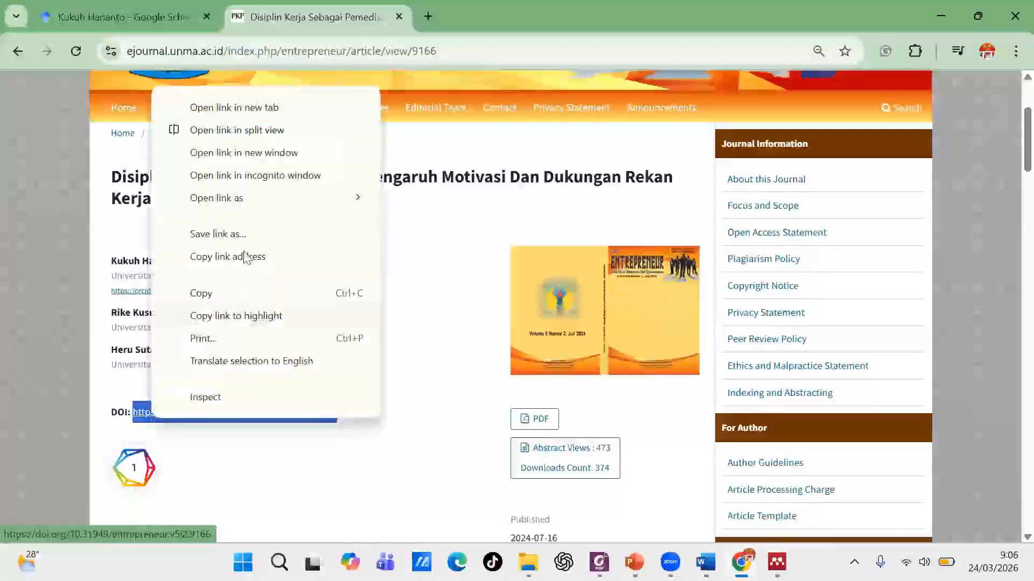
click(220, 293)
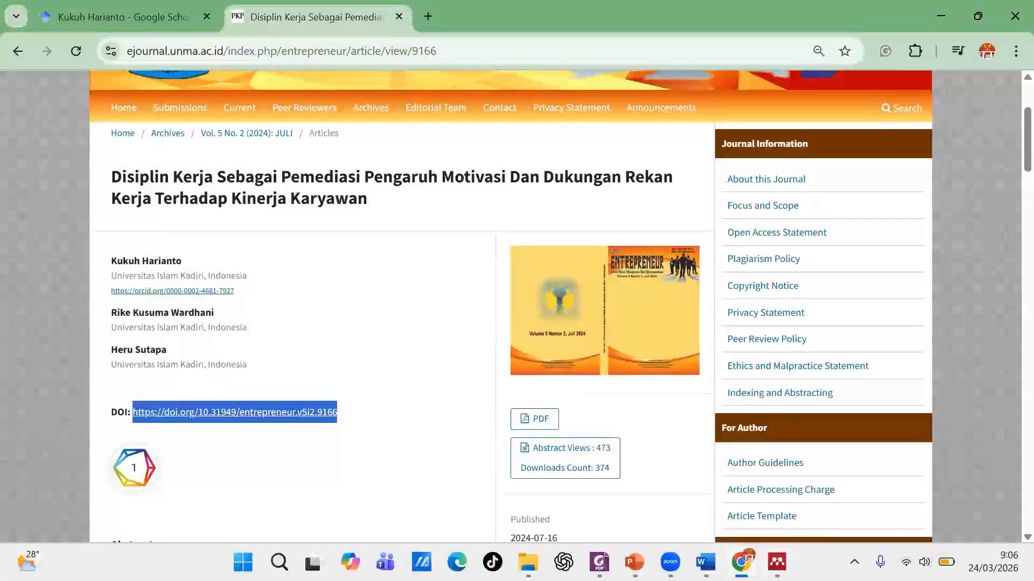
Step: Switch to Mendeley Desktop and open a new manual entry in the METODOLOGI PENELITIAN folder, moving its dialog aside
mouse_move(777, 562)
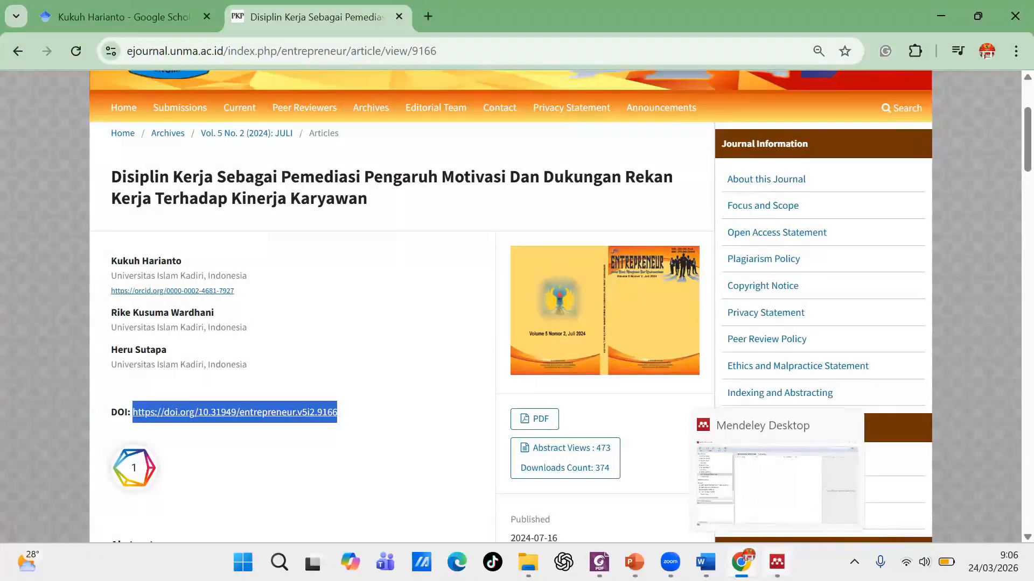
click(777, 562)
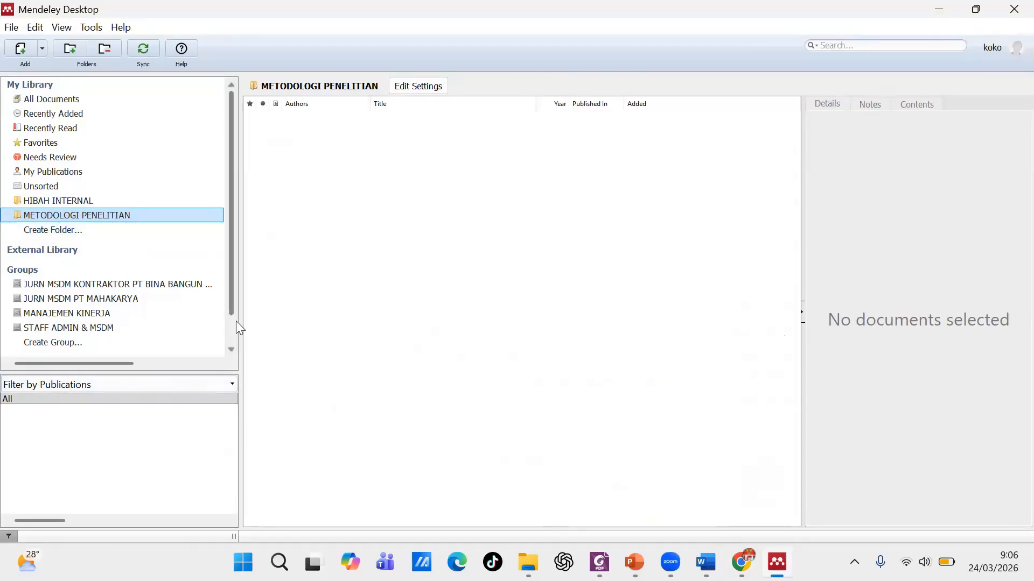
click(42, 49)
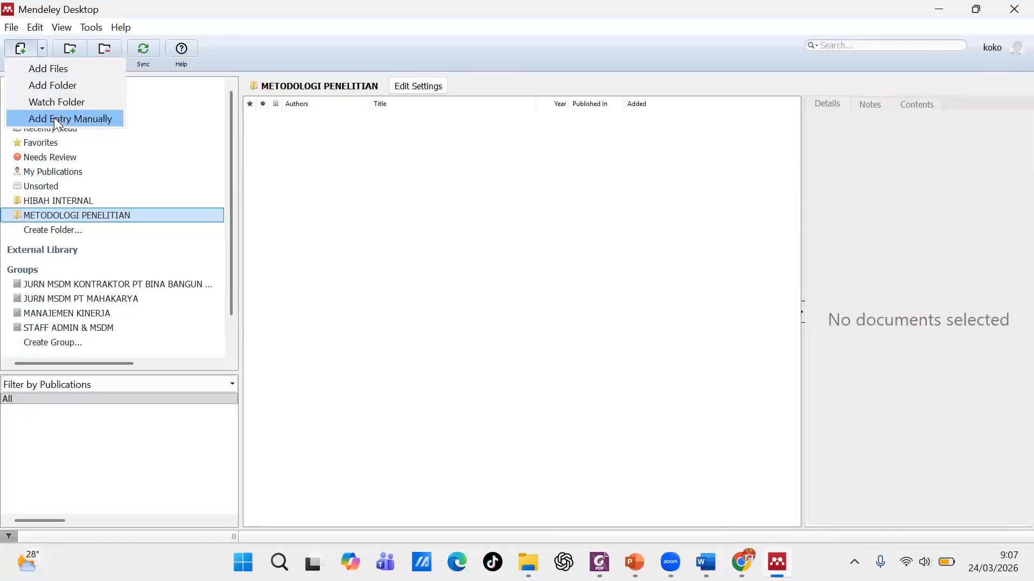
click(75, 118)
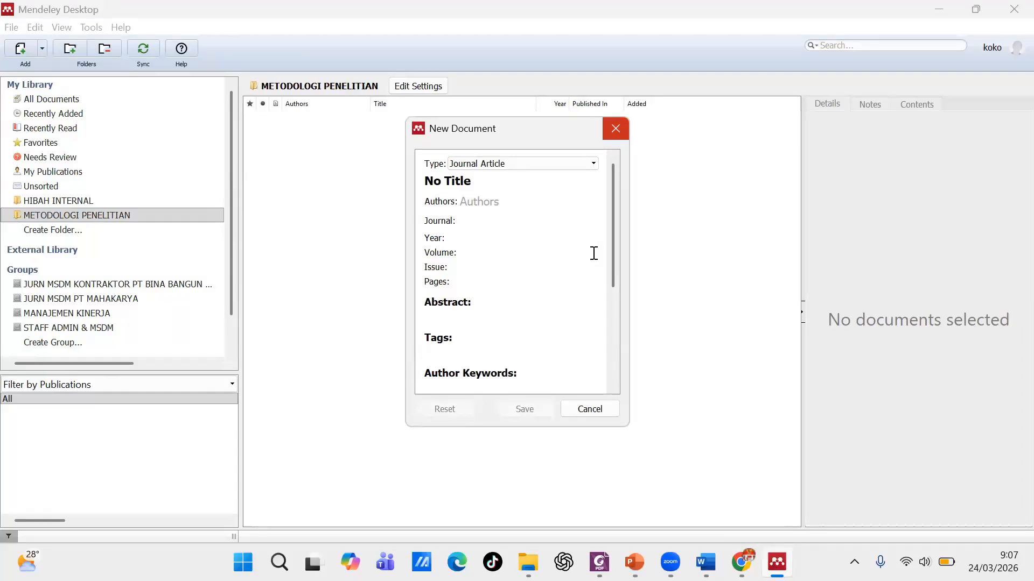
drag(519, 129, 702, 130)
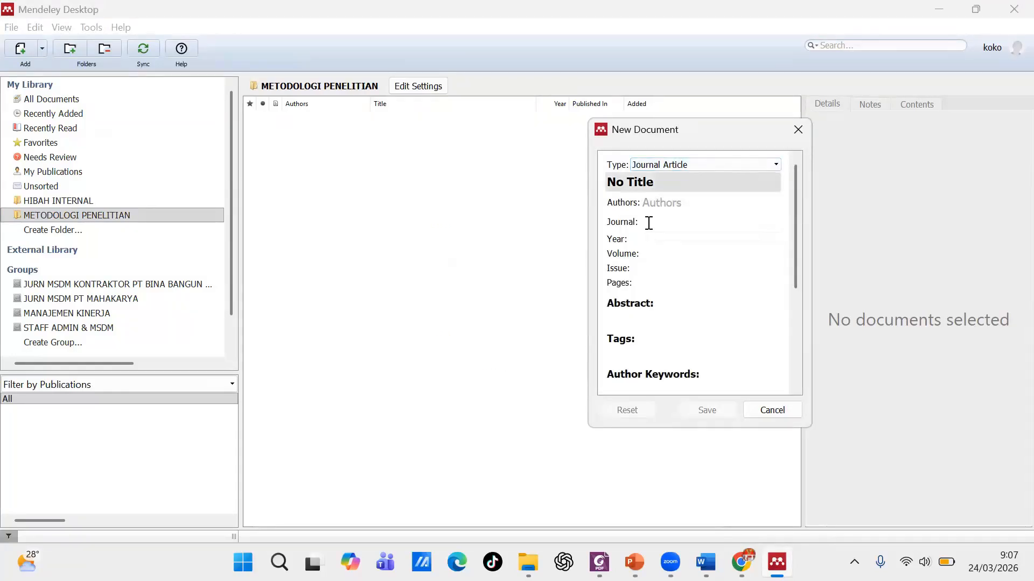
Step: Paste the copied DOI link for entrepreneur.v5i2.9166 into the new entry's DOI and look up the article details with it
scroll(680, 268, down, 3)
scroll(698, 307, up, 3)
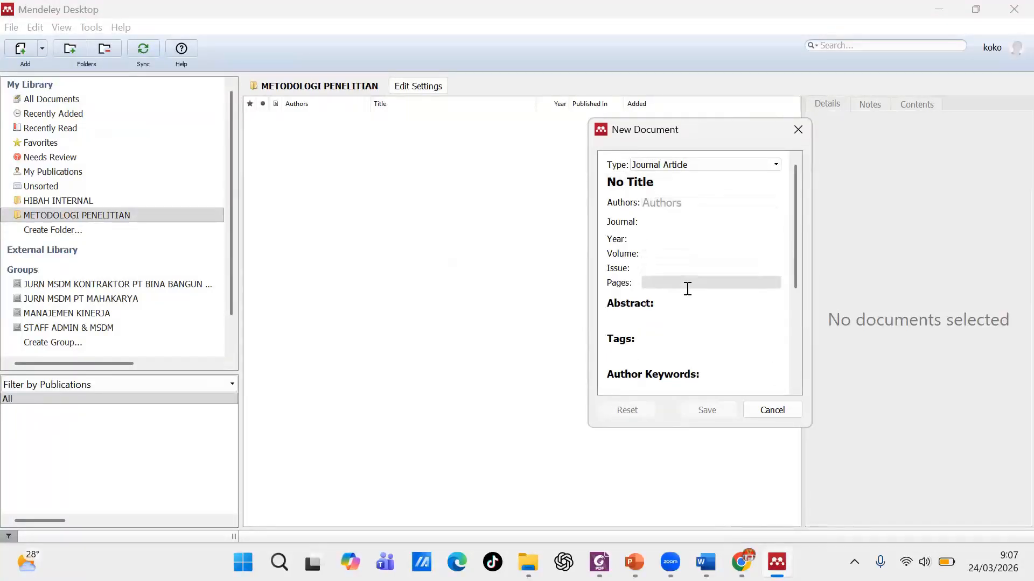
scroll(687, 298, down, 3)
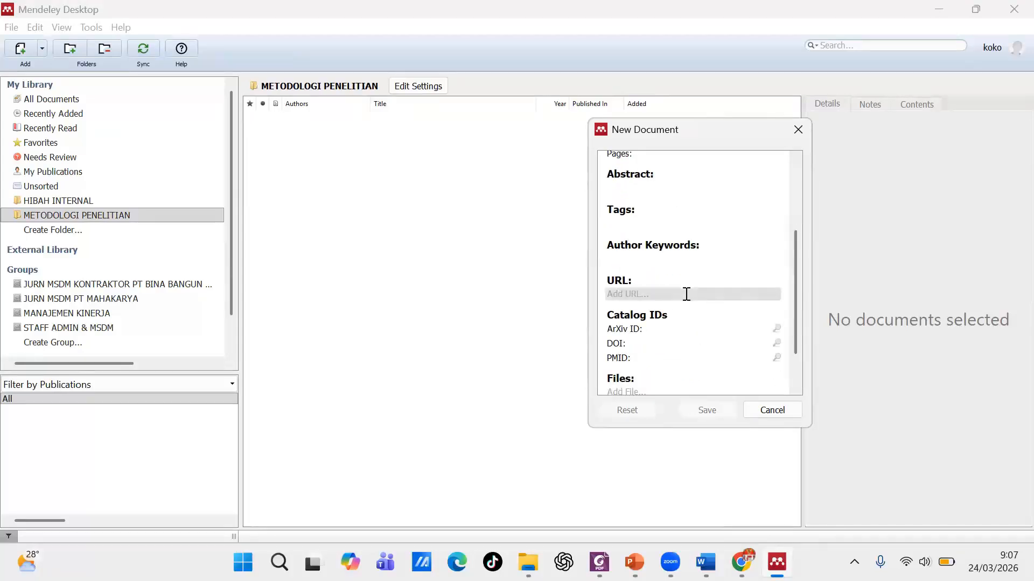
scroll(676, 319, down, 1)
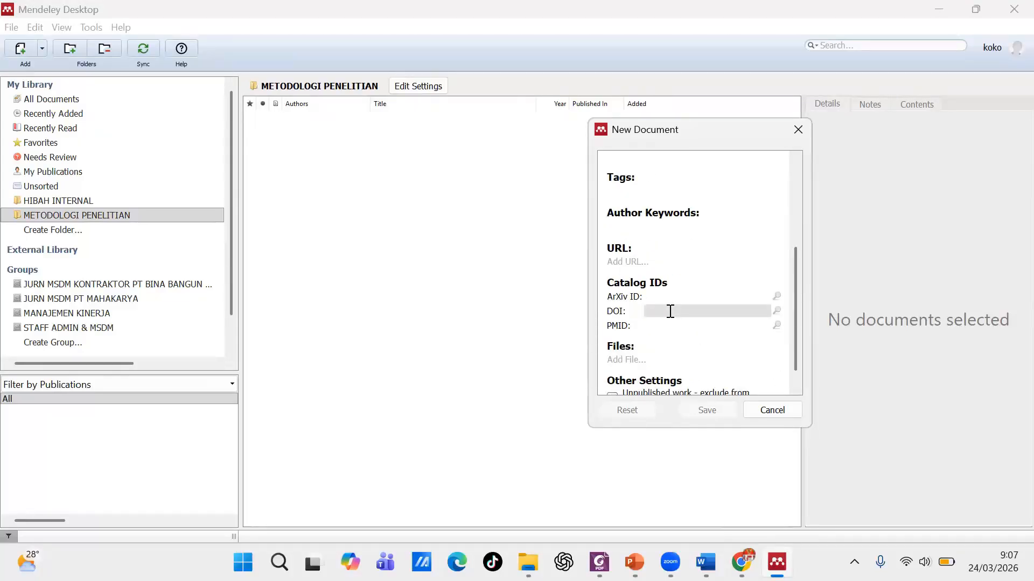
click(671, 311)
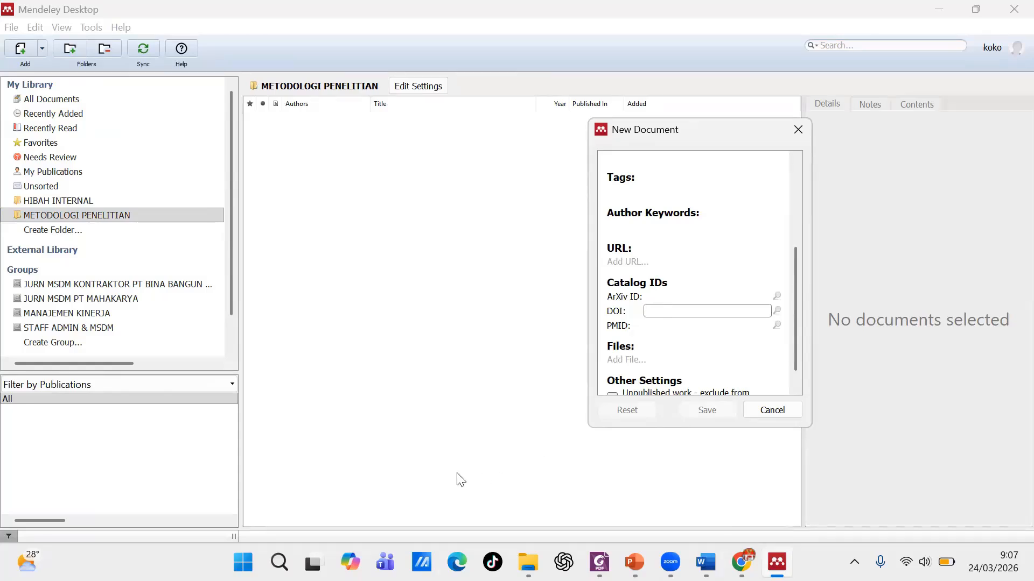
key(ctrl+v)
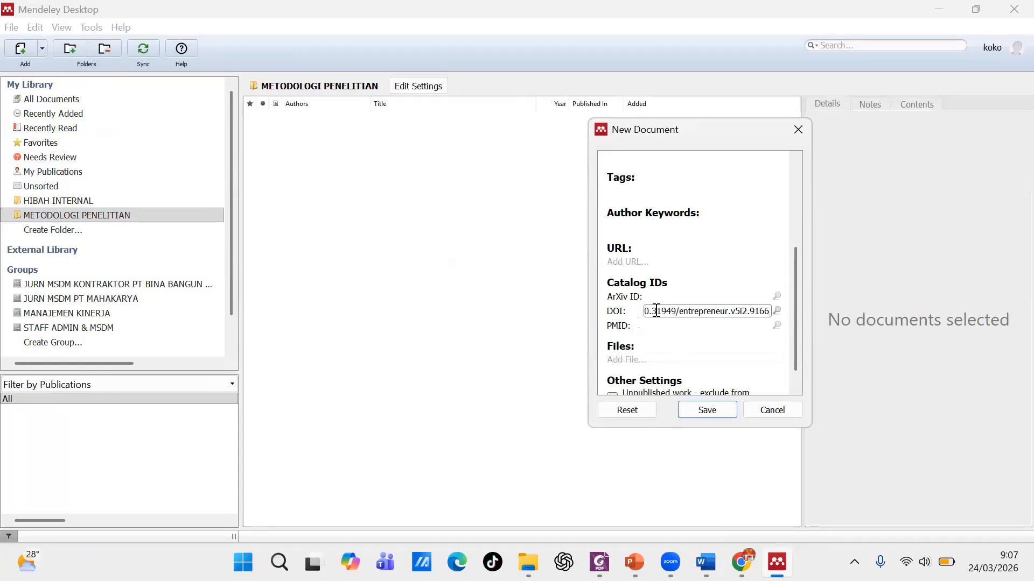
click(777, 312)
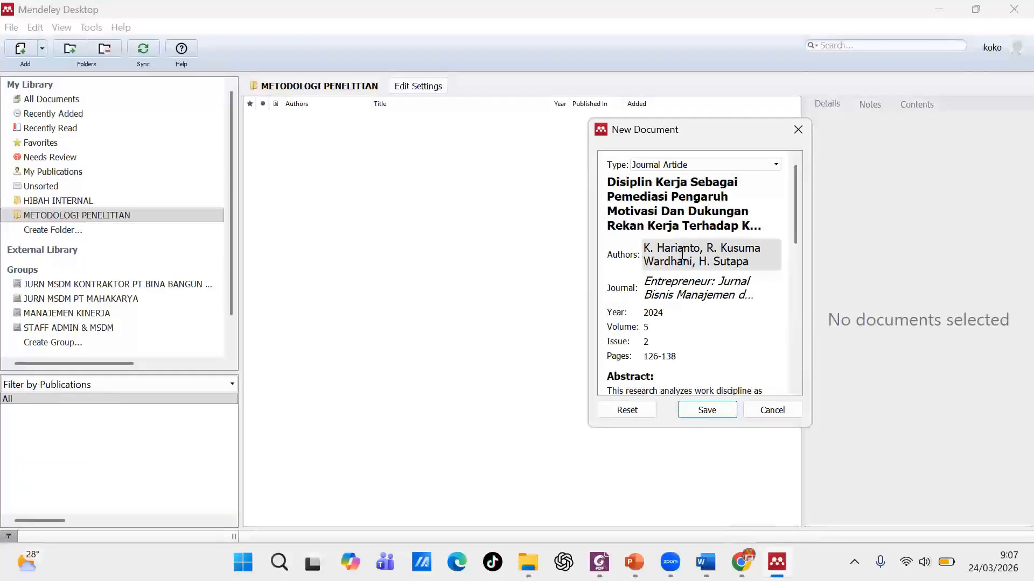
Step: Check the retrieved authors, journal, year, volume, issue, pages, abstract, URL and DOI of the new entry
click(661, 254)
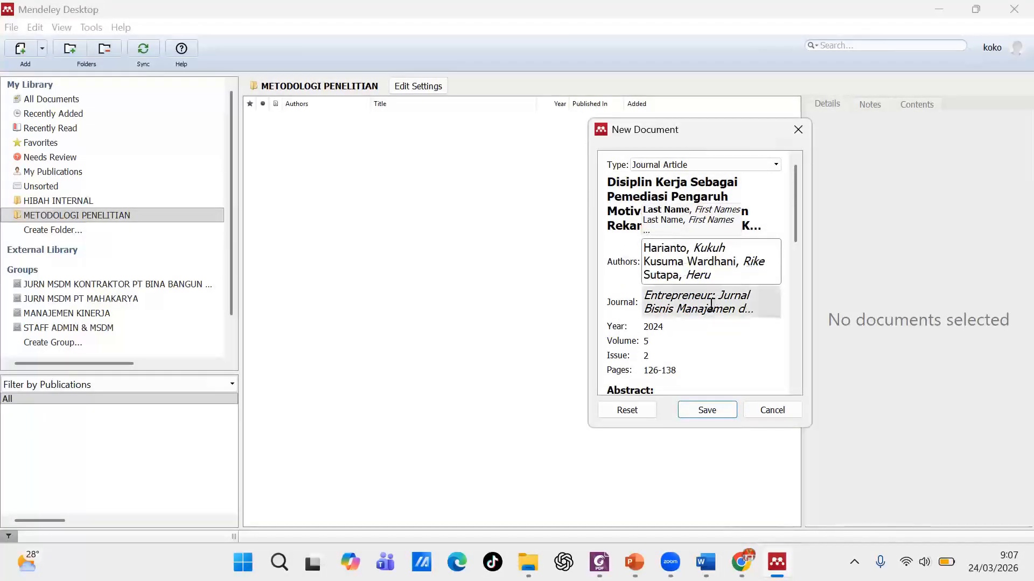
click(695, 297)
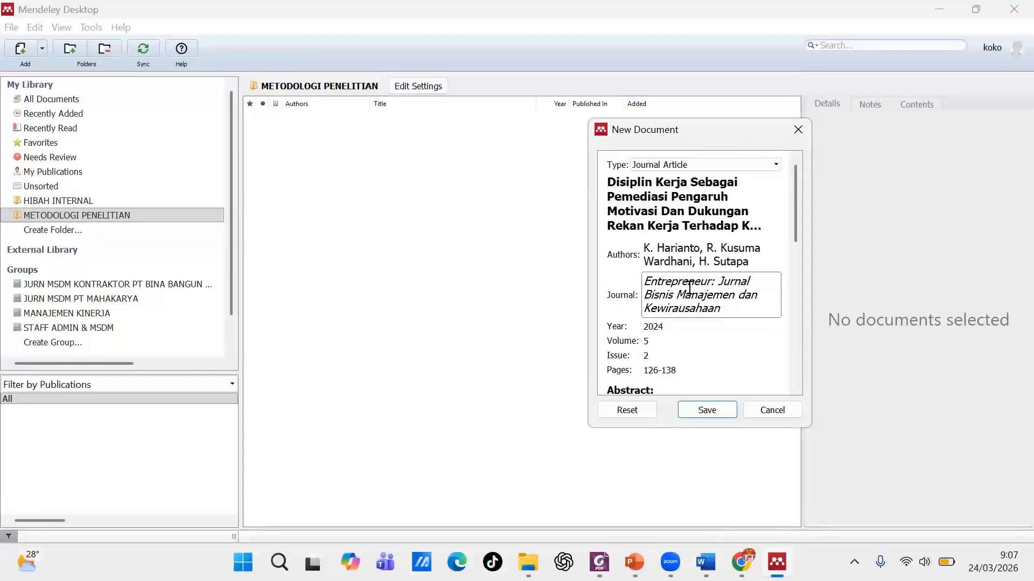
scroll(749, 340, down, 2)
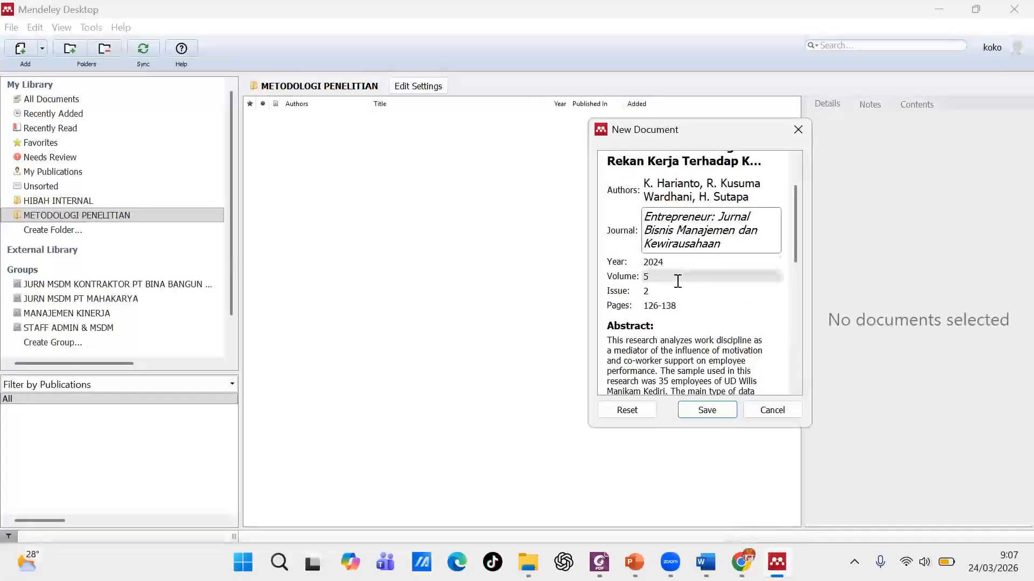
scroll(686, 288, down, 1)
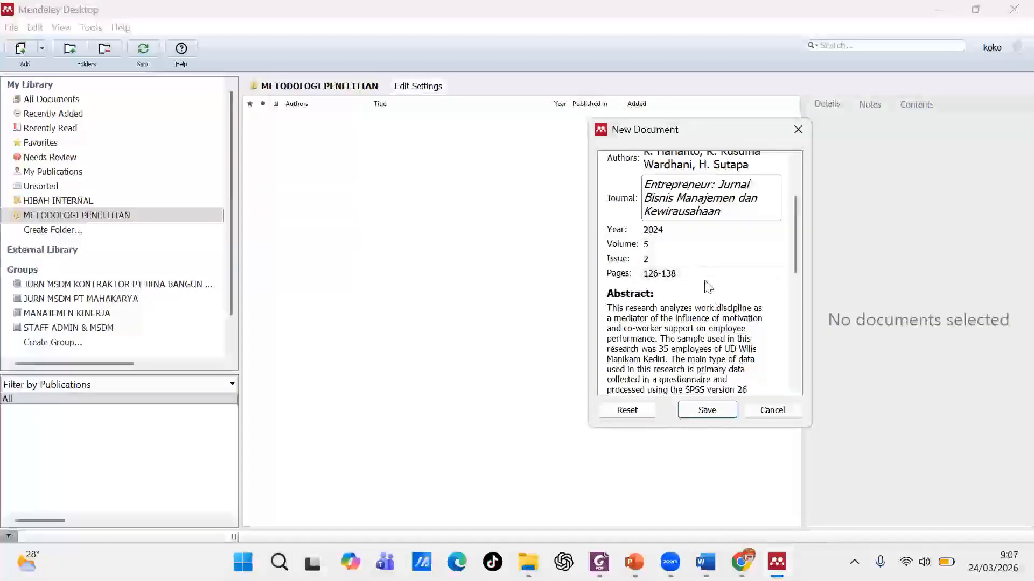
scroll(708, 287, down, 6)
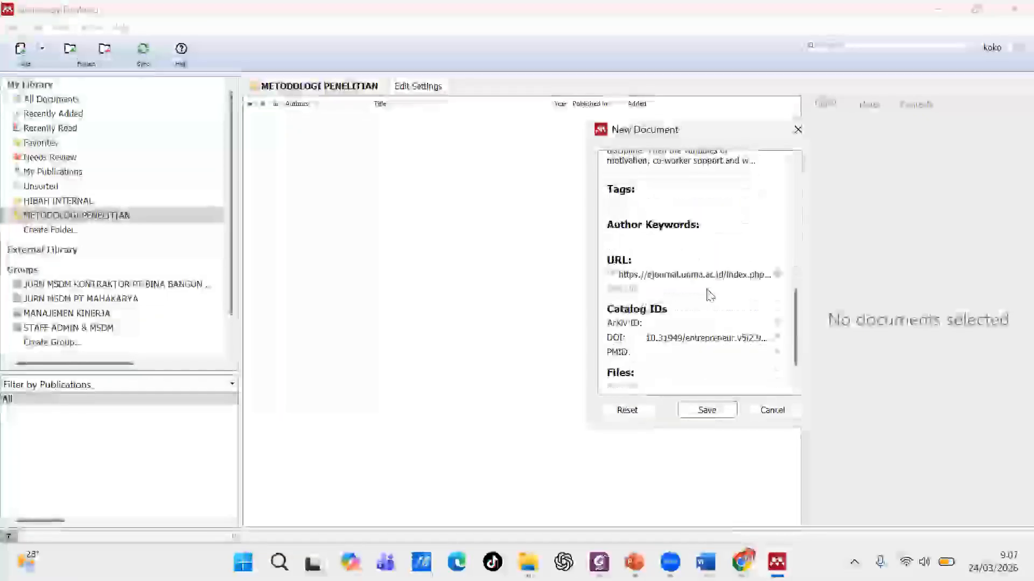
scroll(739, 314, down, 1)
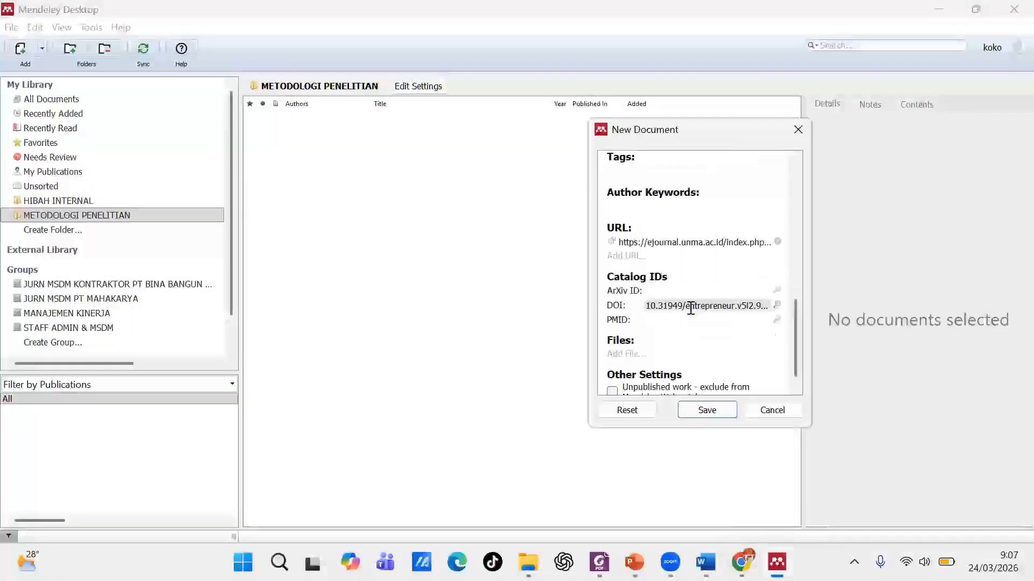
scroll(721, 307, down, 1)
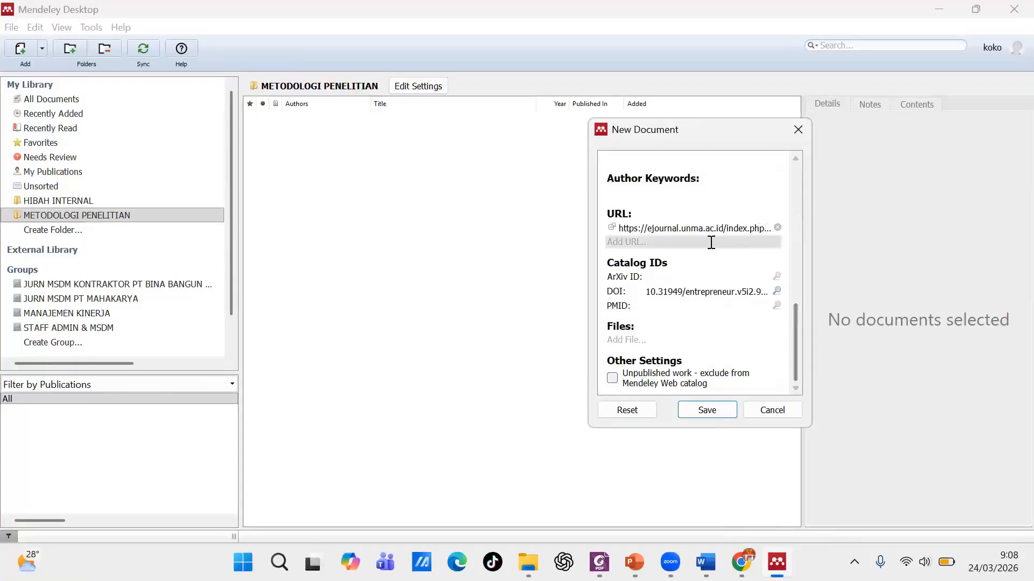
Step: Remove the ejournal.unma.ac.id URL from the new entry and save the document
scroll(712, 243, up, 1)
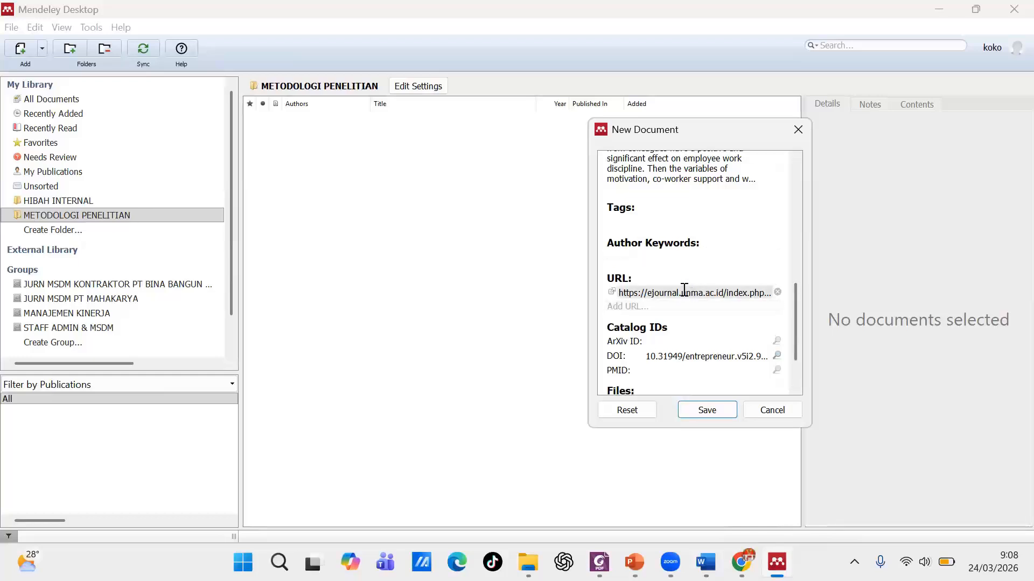
click(778, 292)
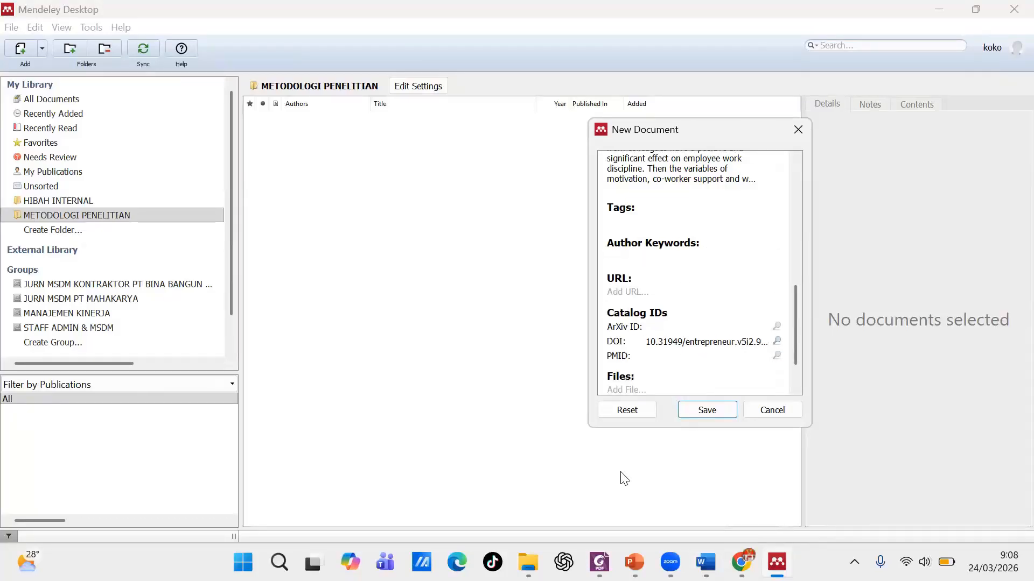
click(710, 414)
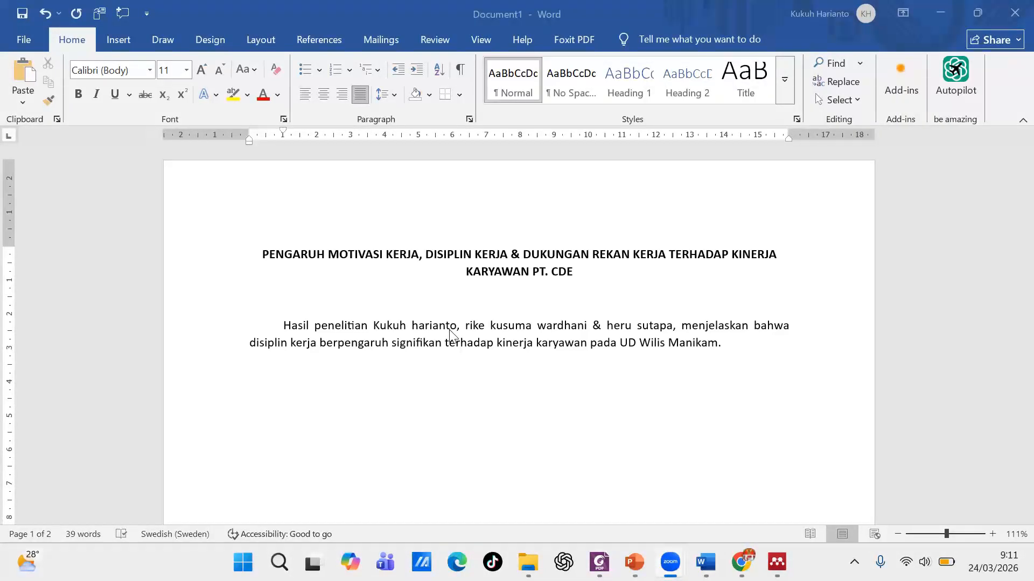
Step: Switch to the Word document and review its title and the body paragraph about work discipline and employee performance
click(446, 336)
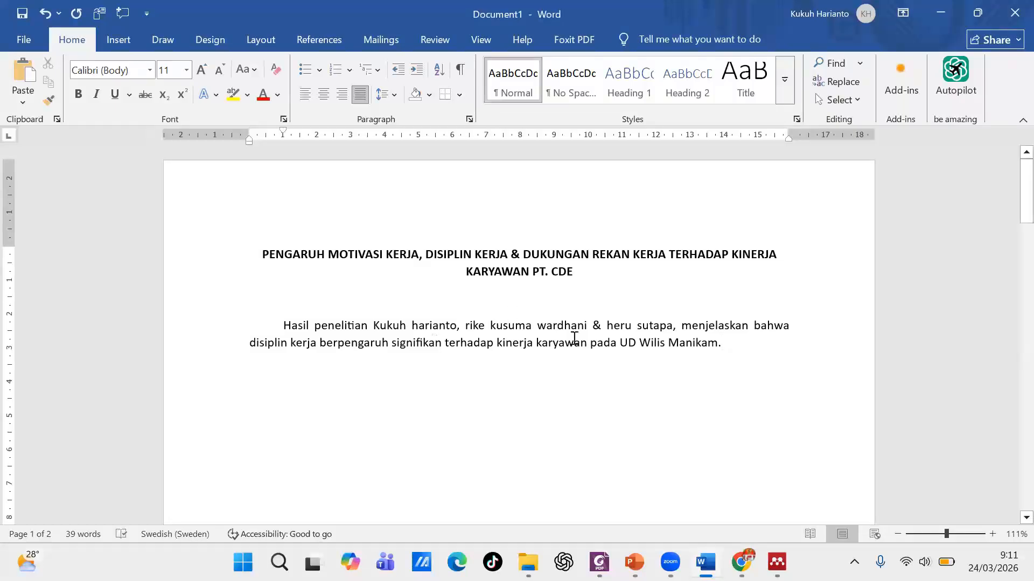
drag(261, 256, 600, 282)
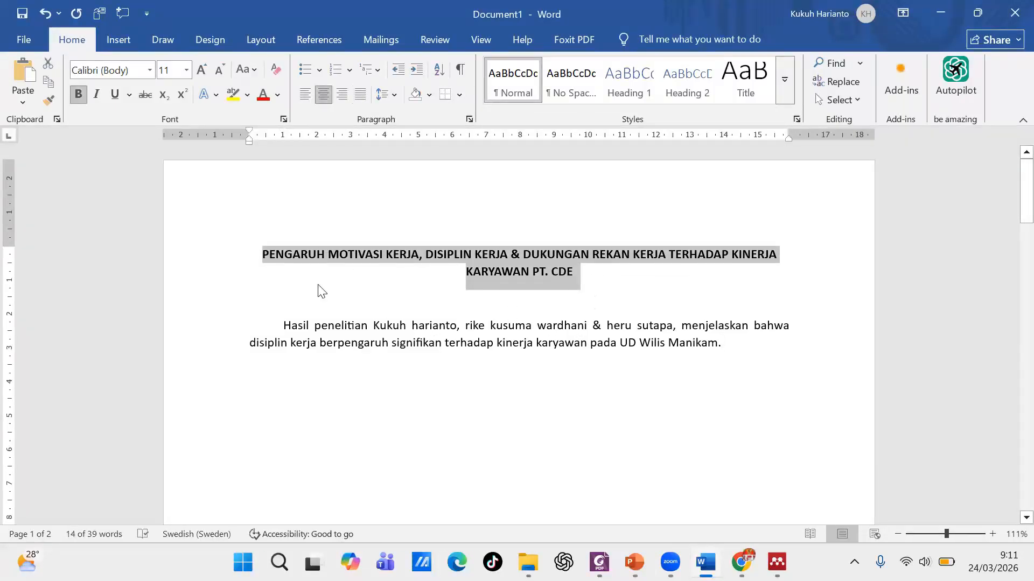
click(377, 281)
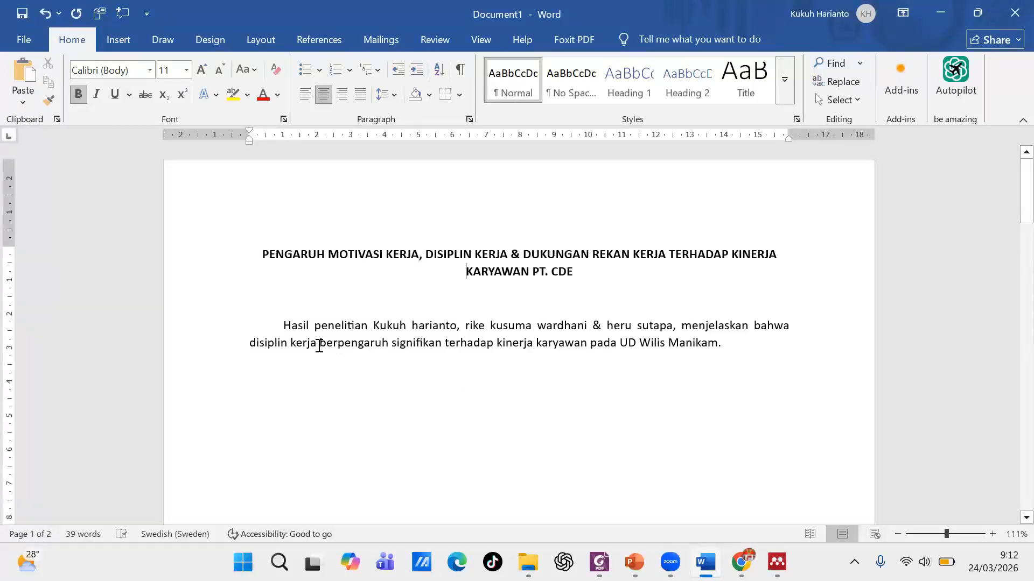
drag(284, 323, 745, 347)
key(ctrl+j)
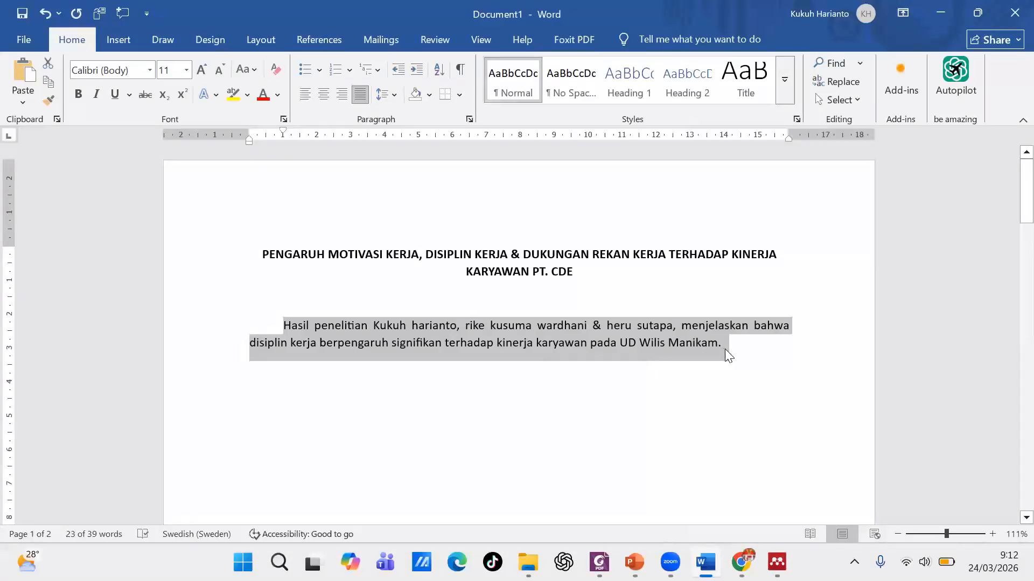
click(716, 384)
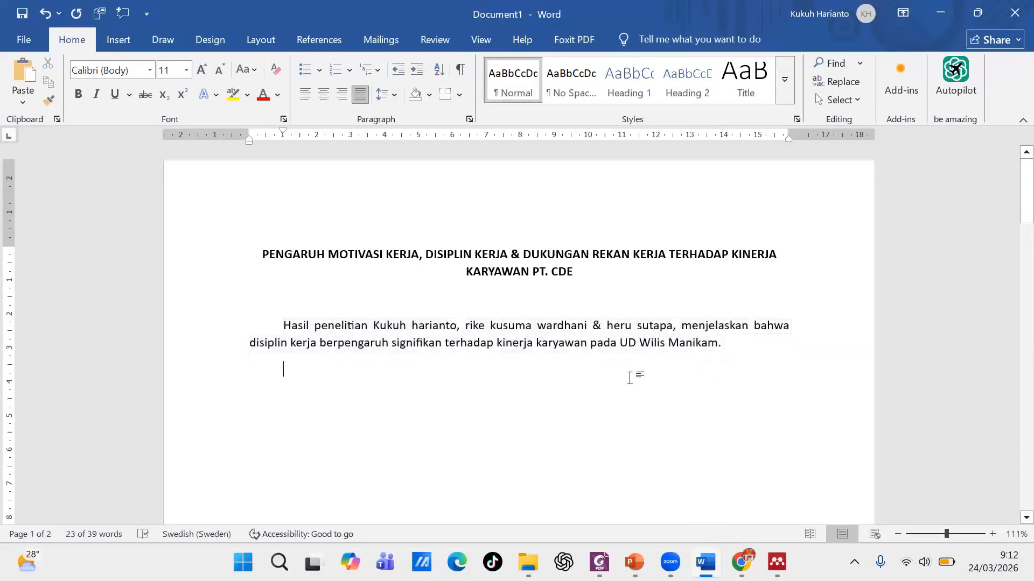
Step: Replace the three author names after "Hasil penelitian" with a Mendeley citation of the 2024 article "Disiplin Kerja Sebagai Pemediasi Pengaruh Motivasi", found by its authors
drag(376, 330, 673, 327)
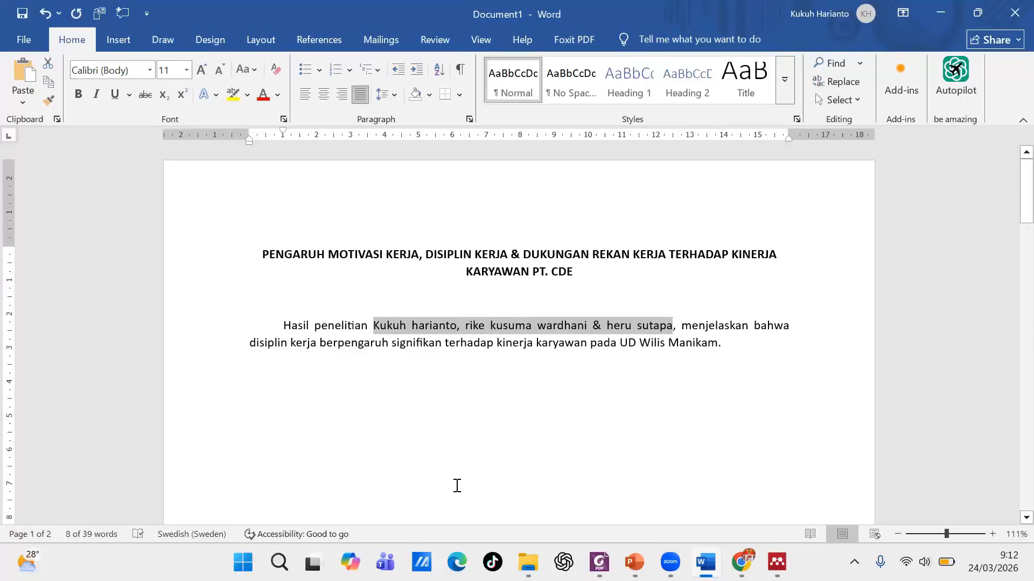
click(308, 43)
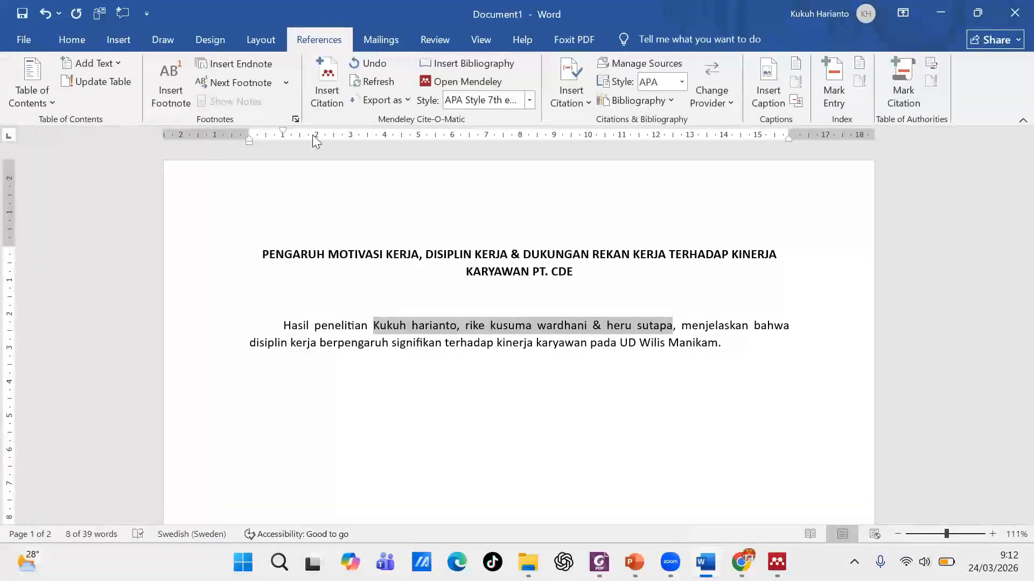
click(328, 74)
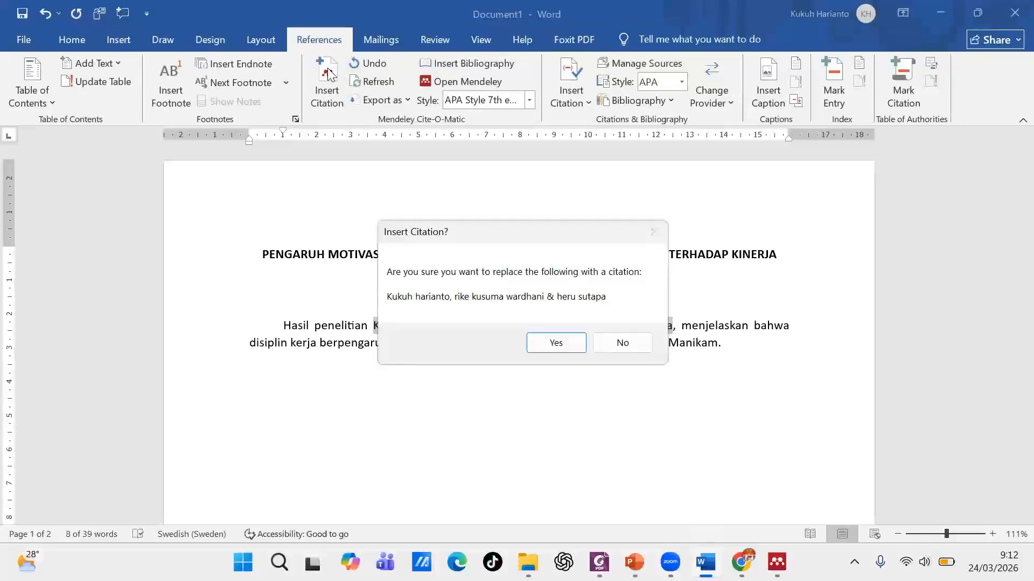
click(560, 344)
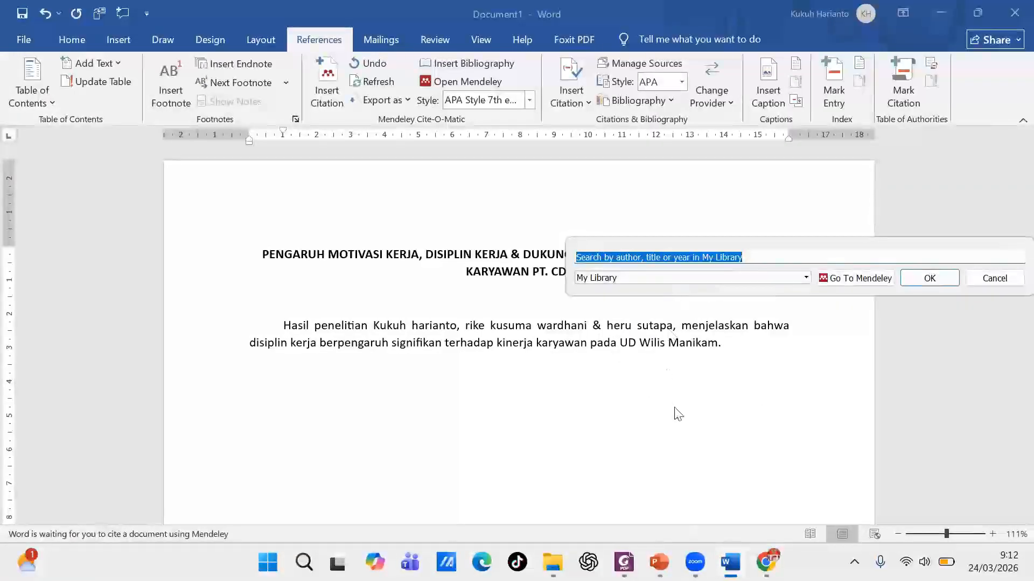
text(kuku)
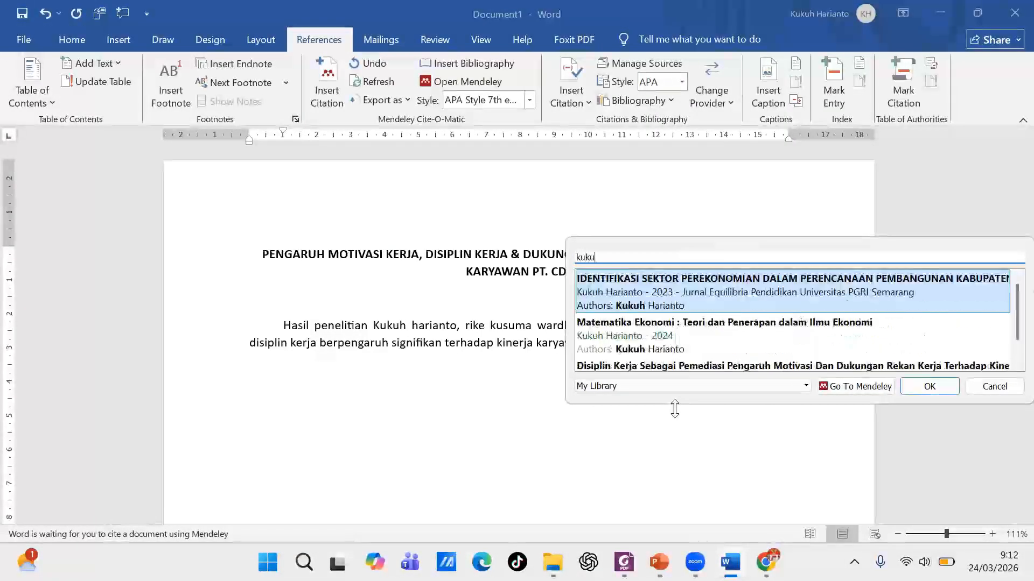
text(u)
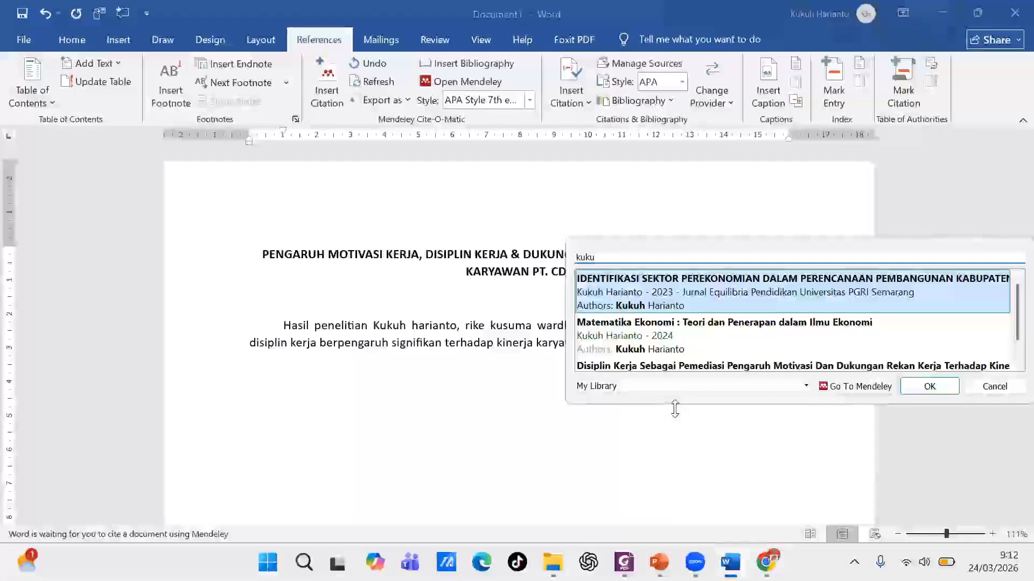
key(BackSpace)
text(h)
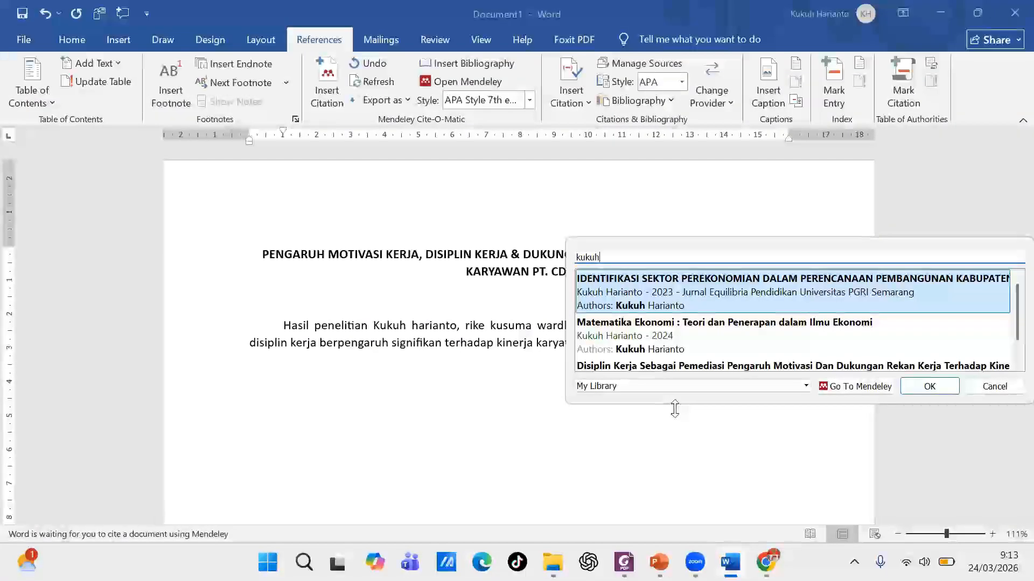
text( rik)
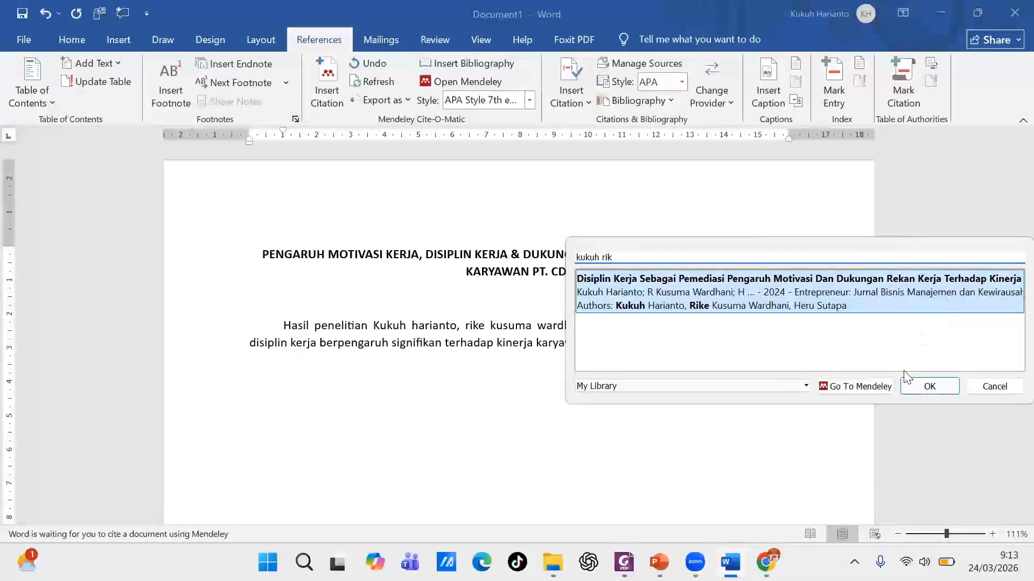
click(929, 388)
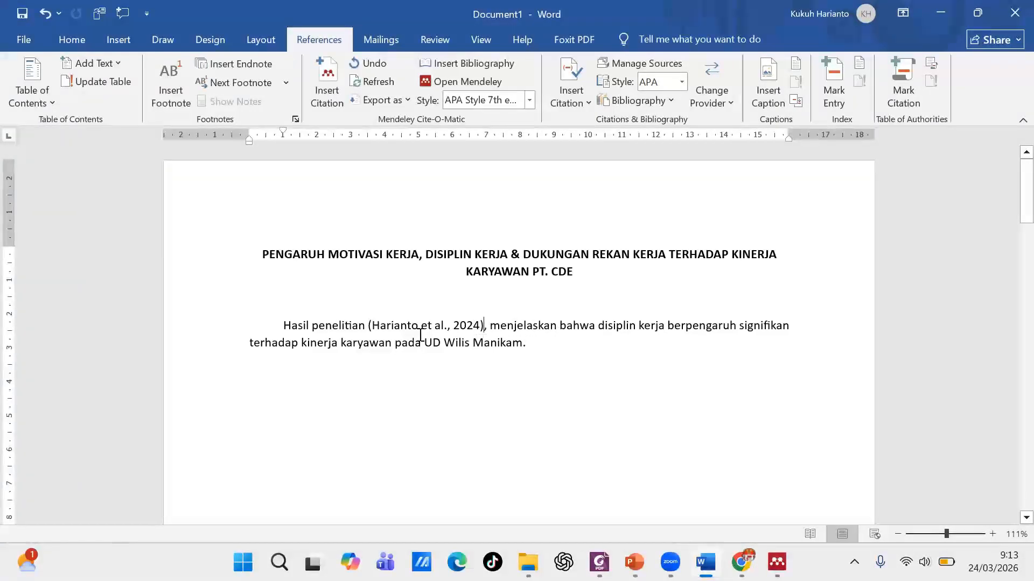
Step: Move the citation's opening parenthesis from before the author name to before 2024, and keep the manual citation edit
click(376, 329)
key(BackSpace)
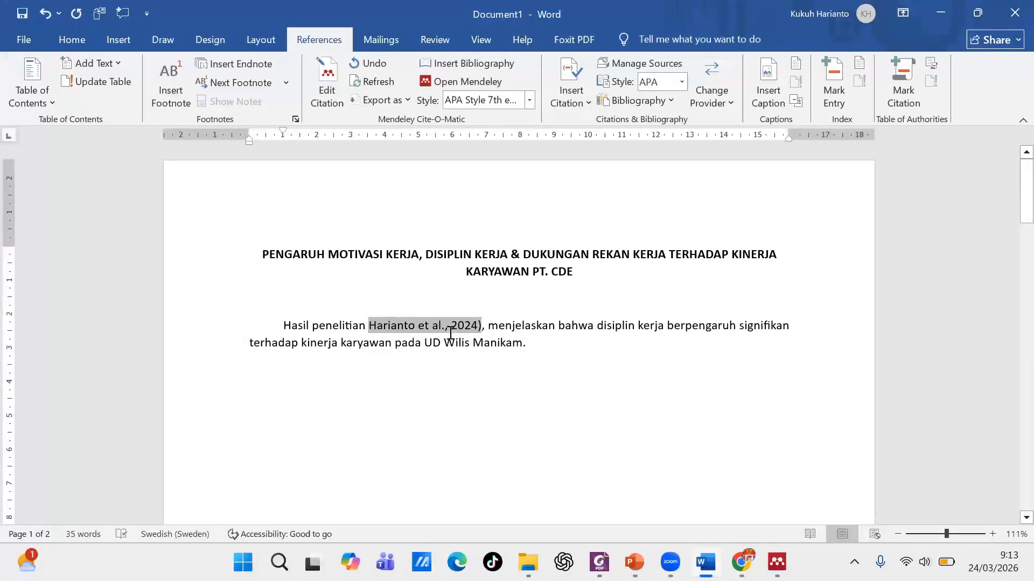
click(450, 327)
text(()
click(458, 364)
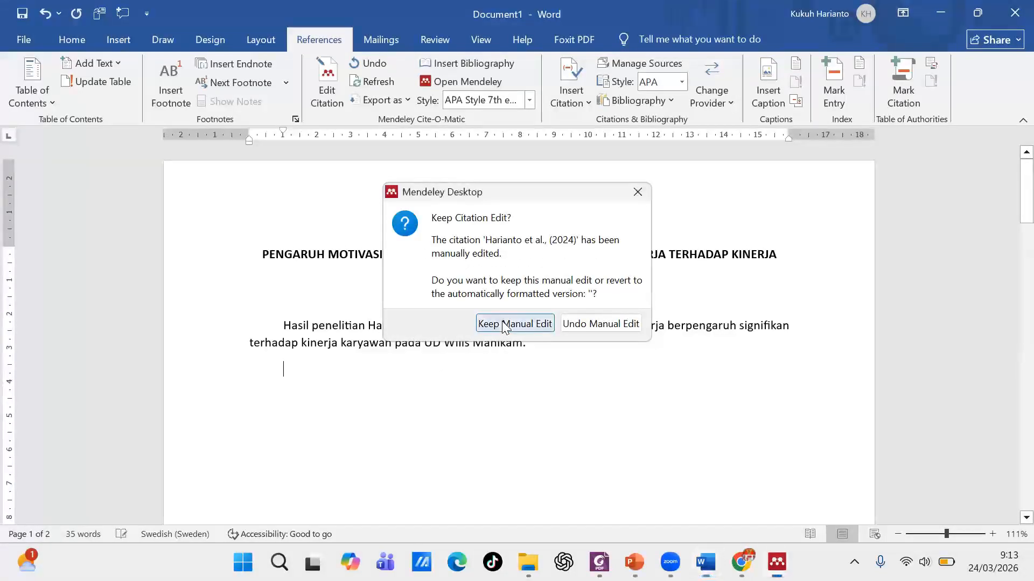
click(502, 321)
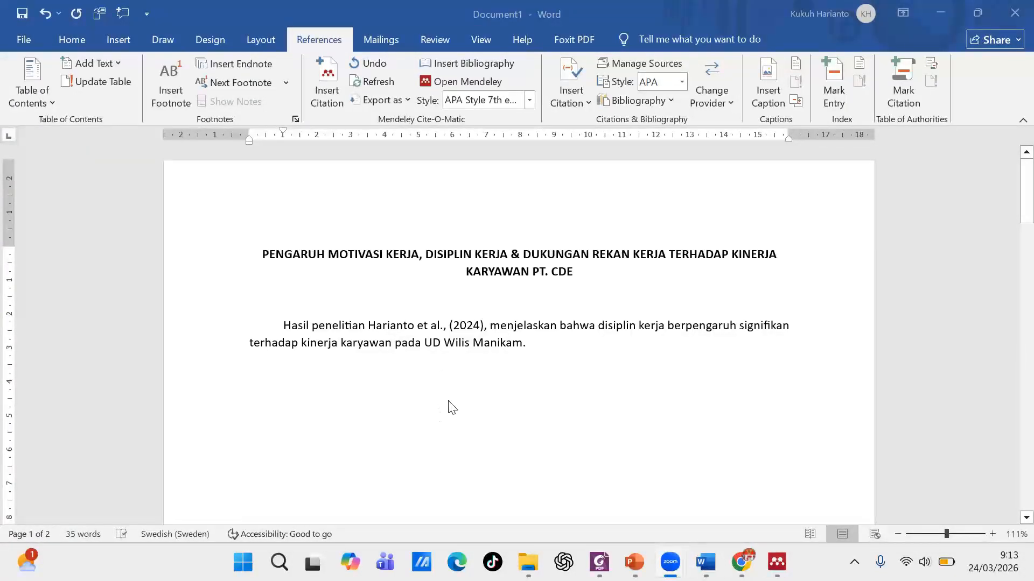
Step: Examine the edited citation and how it reads within the paragraph's sentence
click(427, 324)
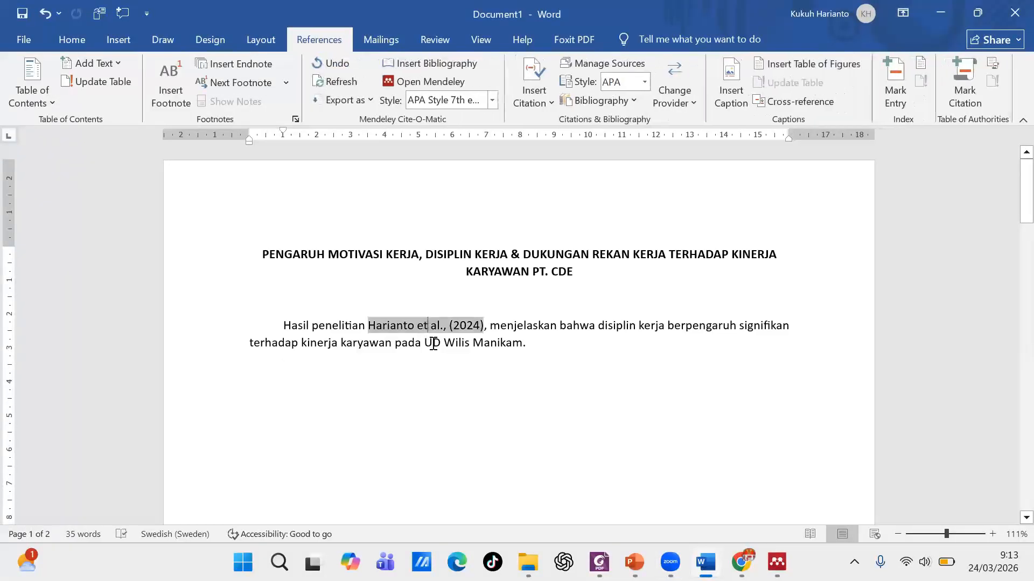
click(445, 341)
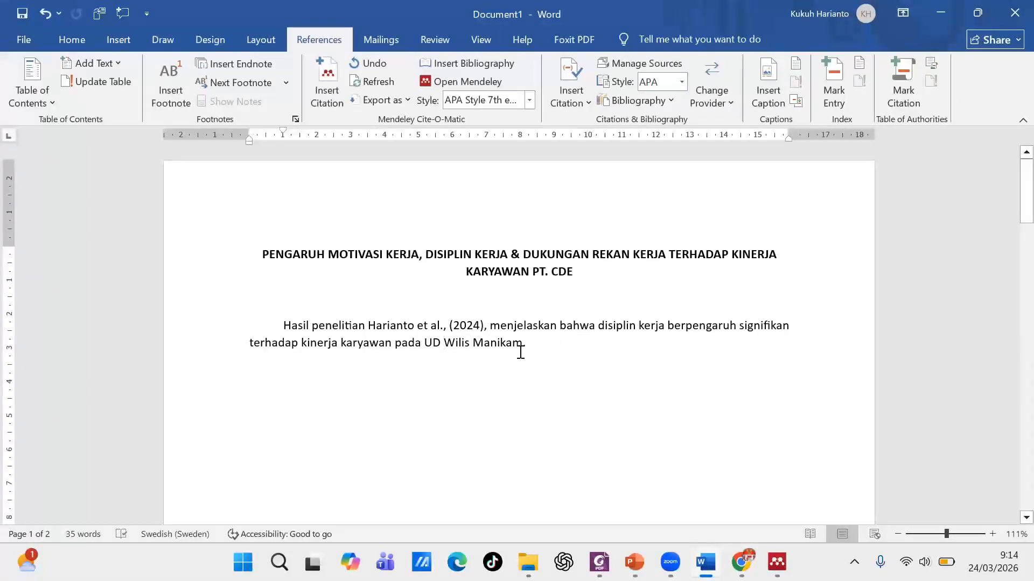
drag(368, 327, 482, 323)
click(557, 350)
triple_click(397, 326)
right_click(509, 343)
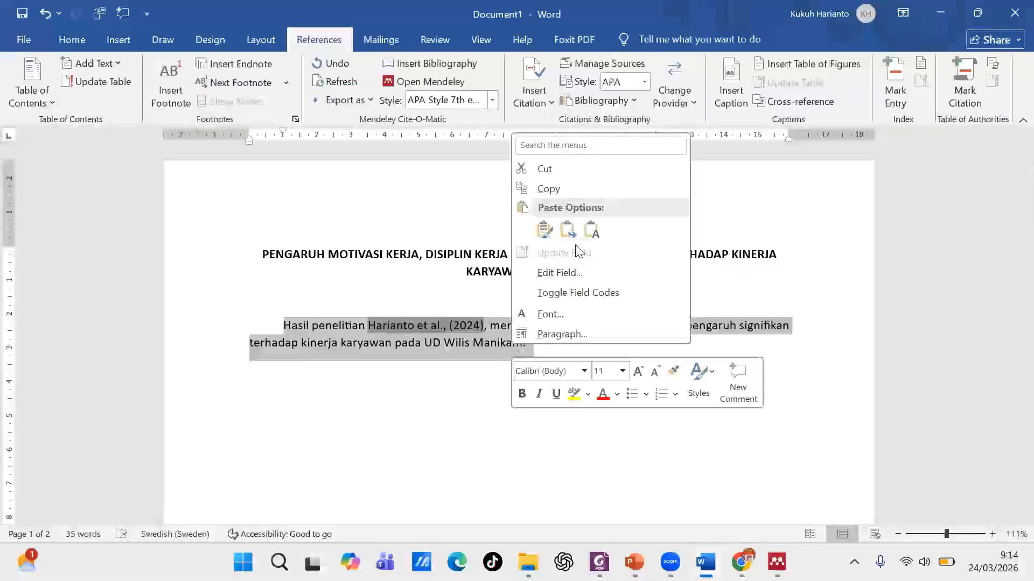
key(Escape)
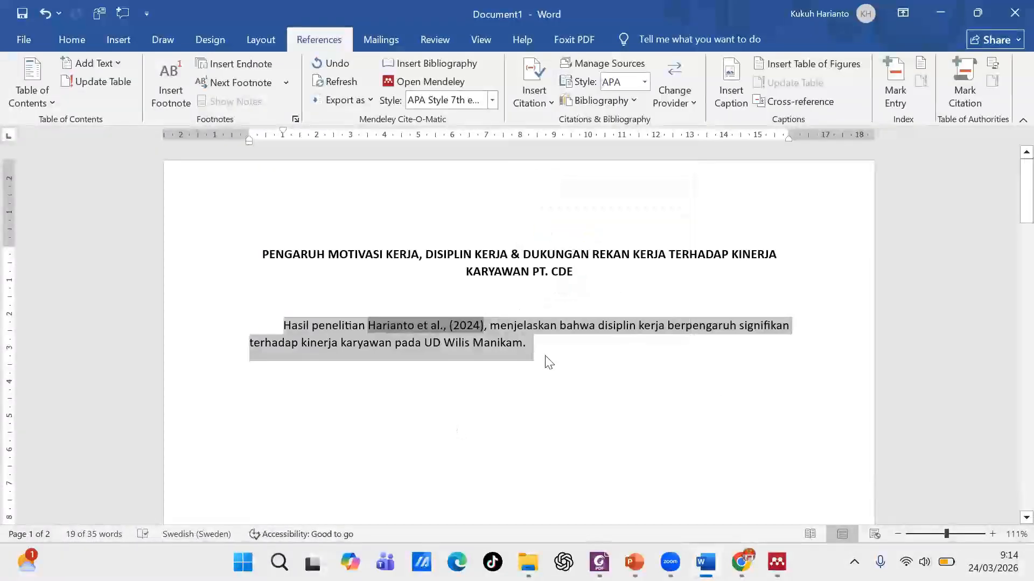
click(547, 358)
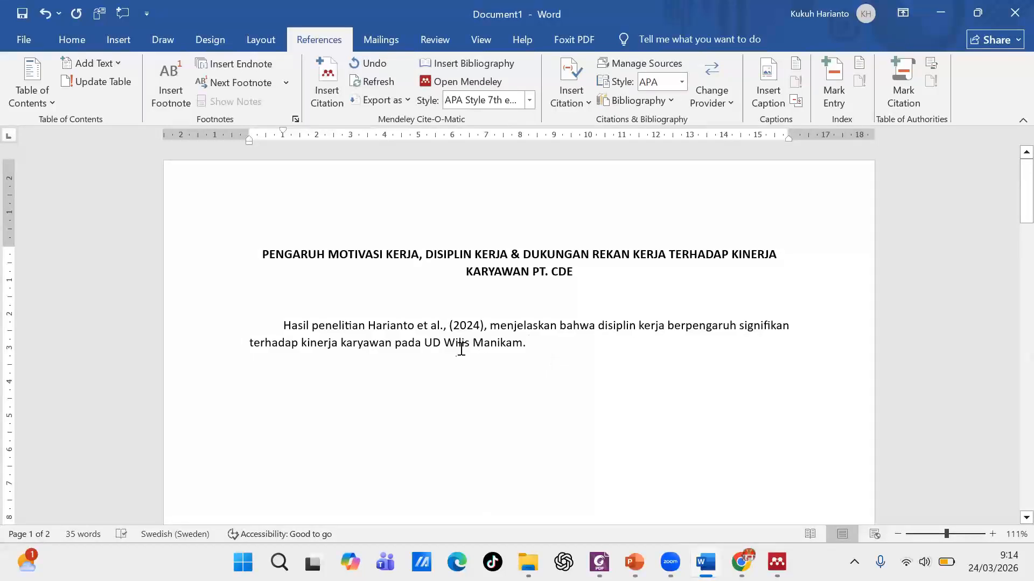
Step: Delete the full stop after "UD Wilis Manikam" at the end of the paragraph
drag(601, 330, 537, 350)
click(539, 351)
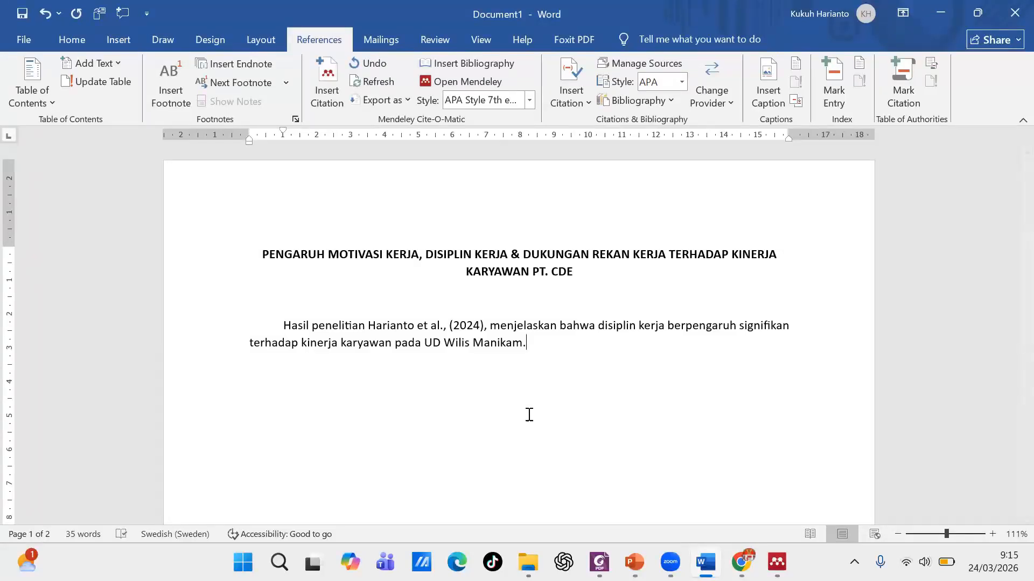
key(BackSpace)
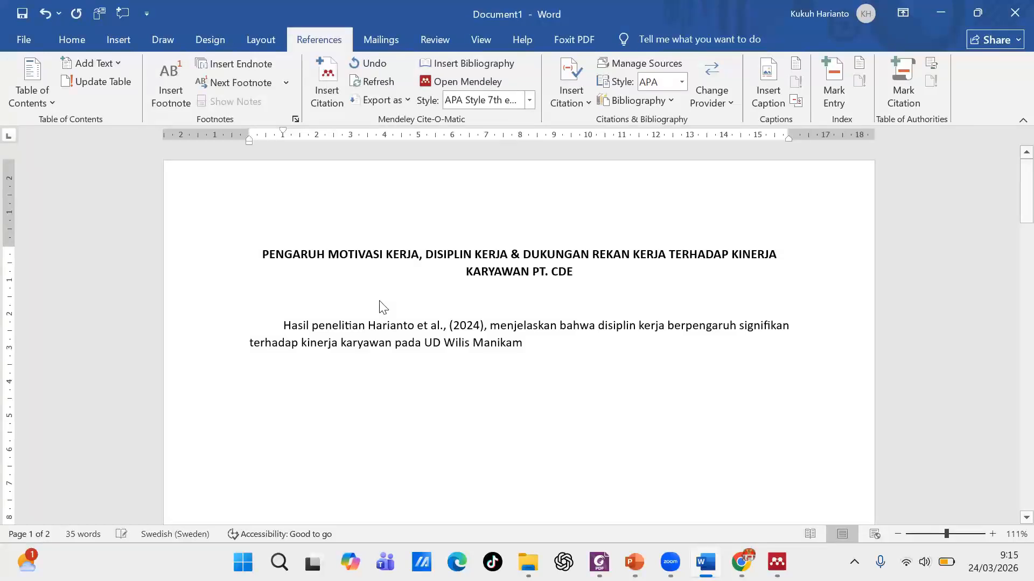
Step: Insert a Mendeley citation of the same 2024 article after "UD Wilis Manikam", searching by its authors' first names, and check it
text(kuku)
text(h )
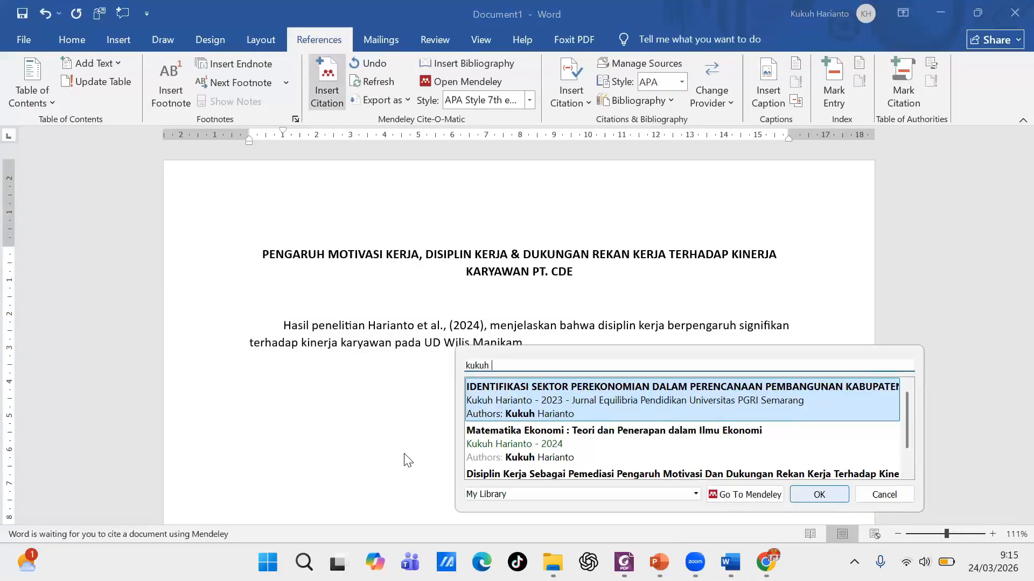
text(rike)
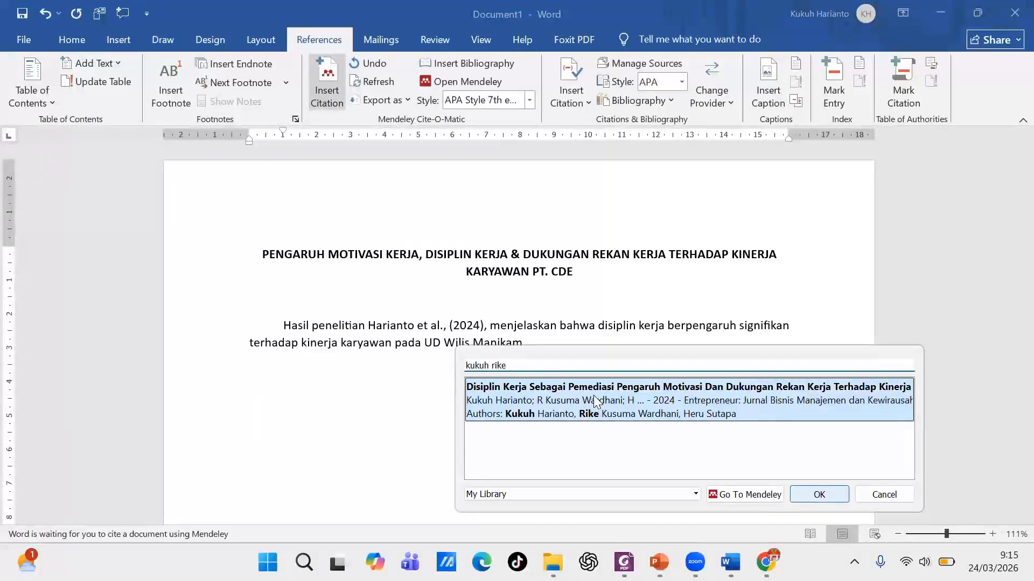
click(690, 405)
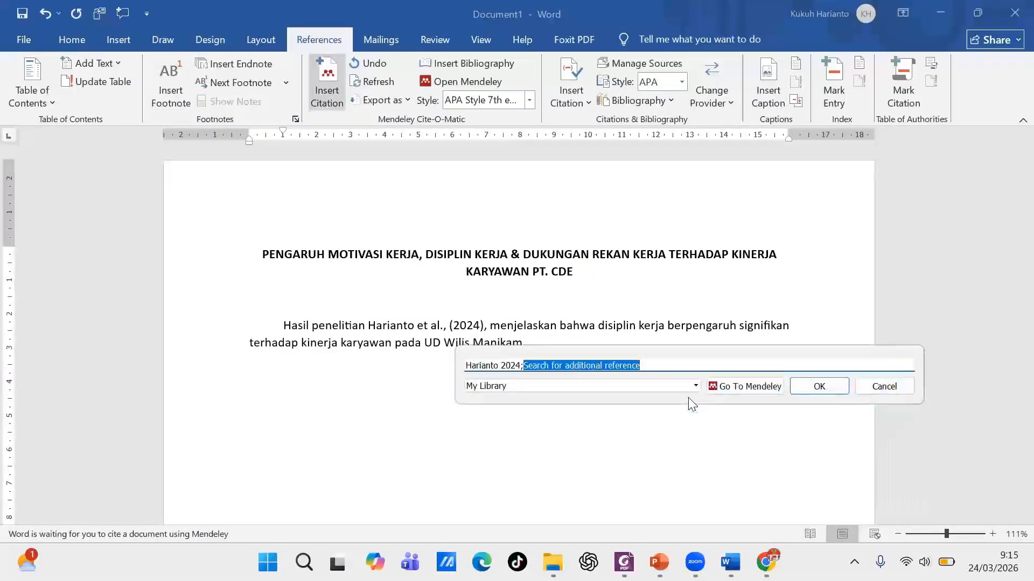
click(820, 386)
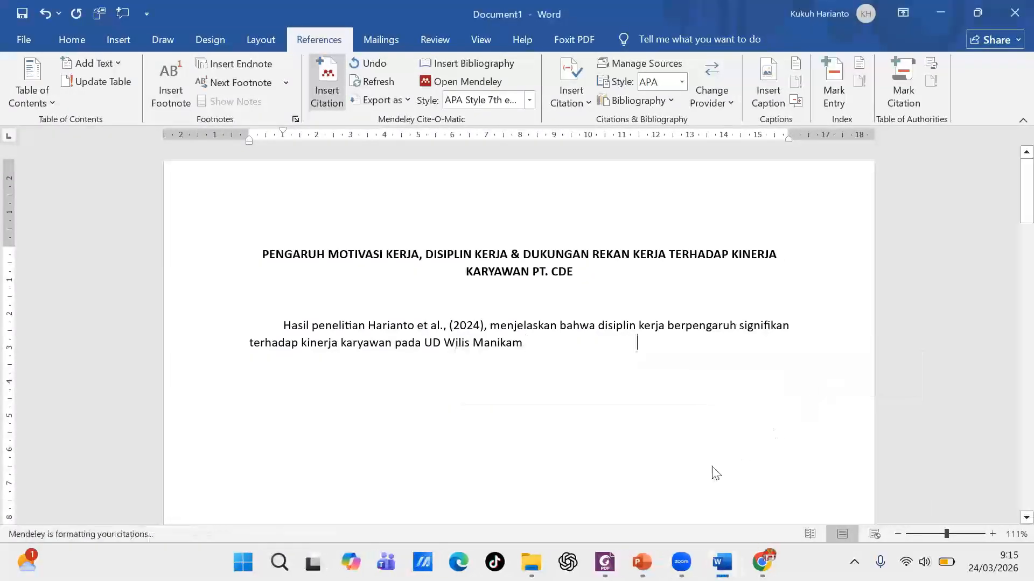
drag(528, 344, 656, 348)
click(537, 370)
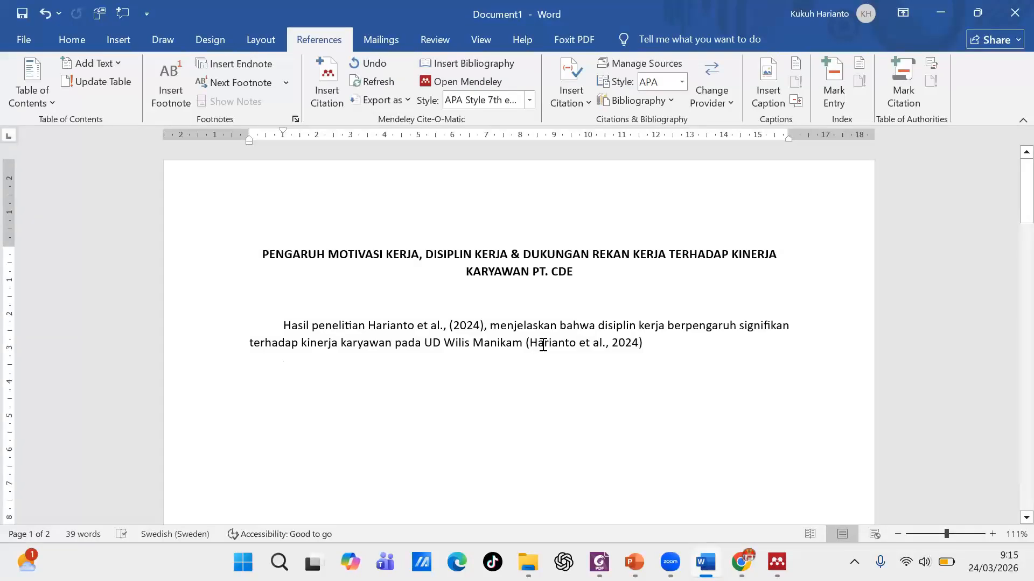
click(543, 344)
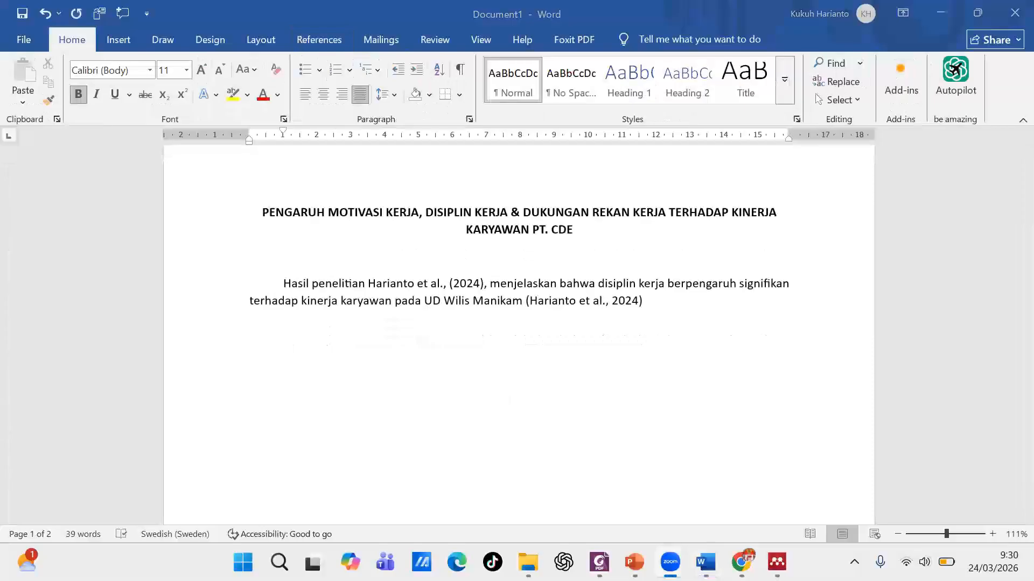
Step: Delete the parenthetical citation at the end of the paragraph
click(645, 301)
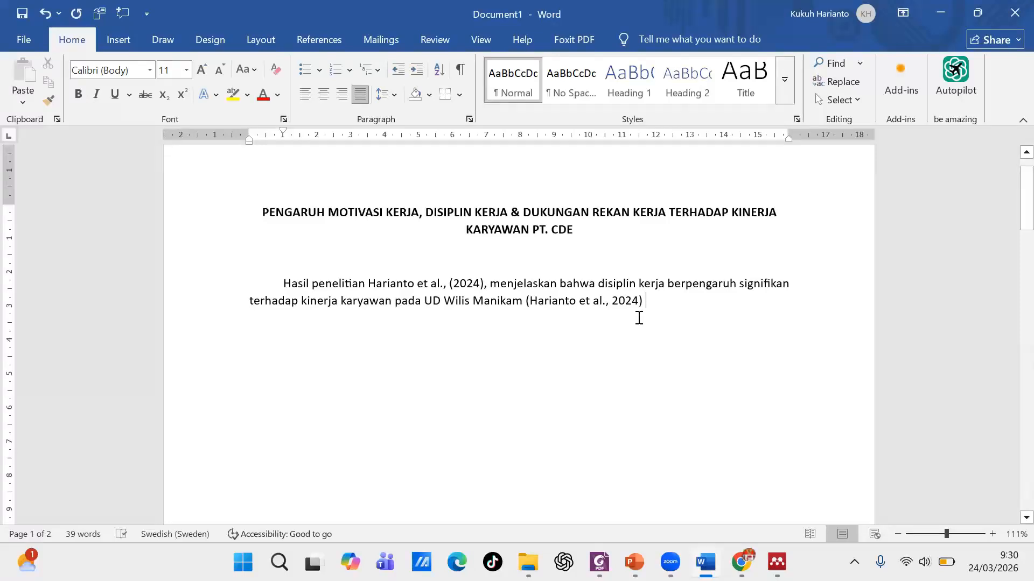
key(BackSpace)
key(BackSpace)
key(BackSpace)
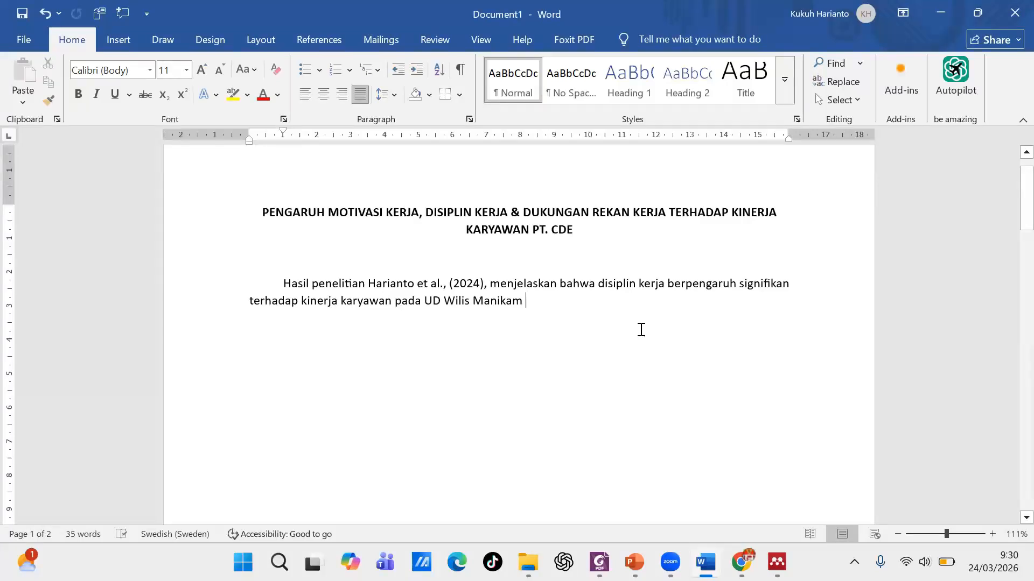
Step: Place the cursor on the empty line below the DAFTAR PUSTAKA heading, ready for the Mendeley bibliography
click(410, 284)
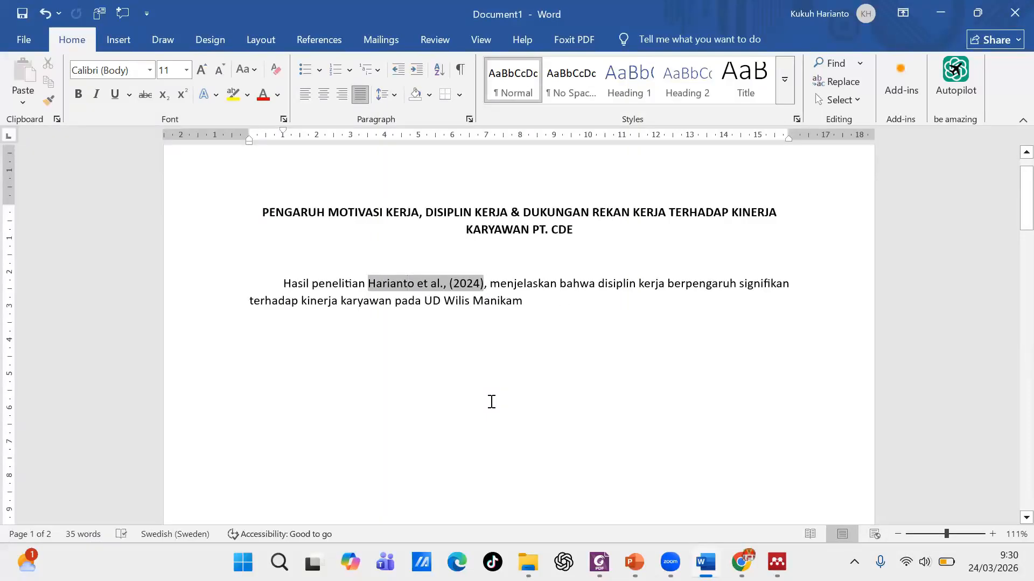
scroll(492, 402, down, 10)
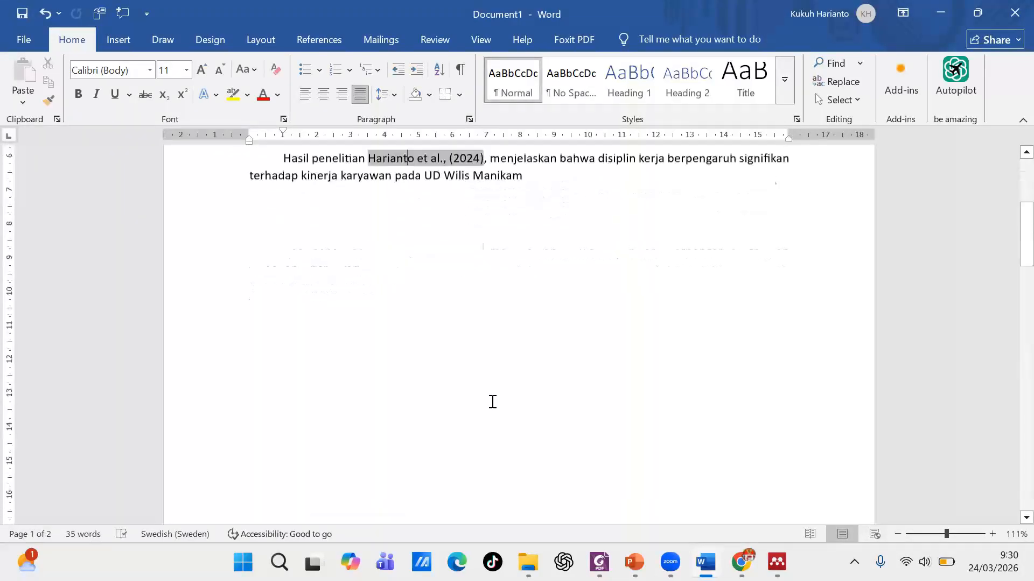
scroll(490, 349, down, 2)
scroll(490, 335, up, 1)
click(479, 279)
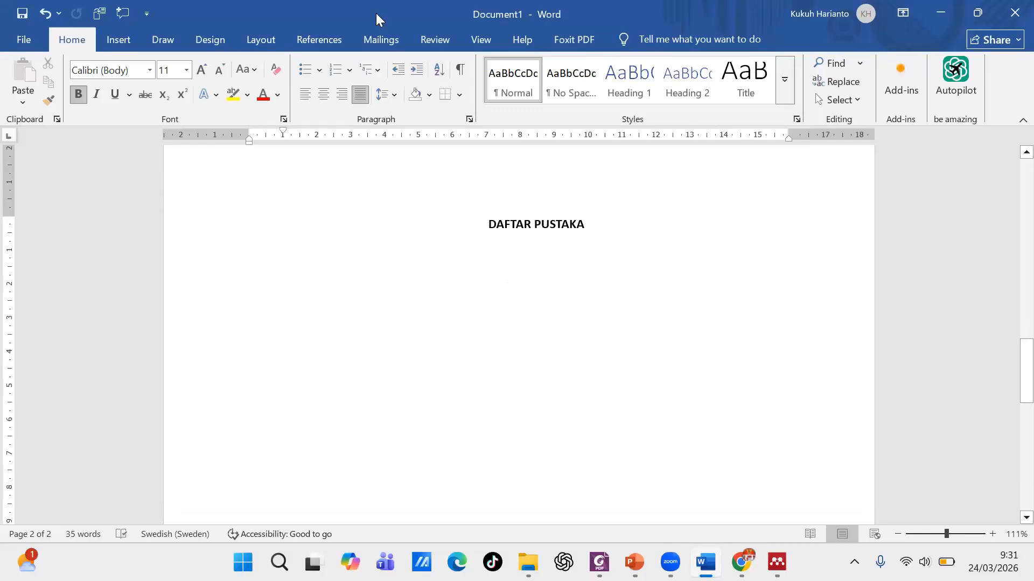
click(313, 36)
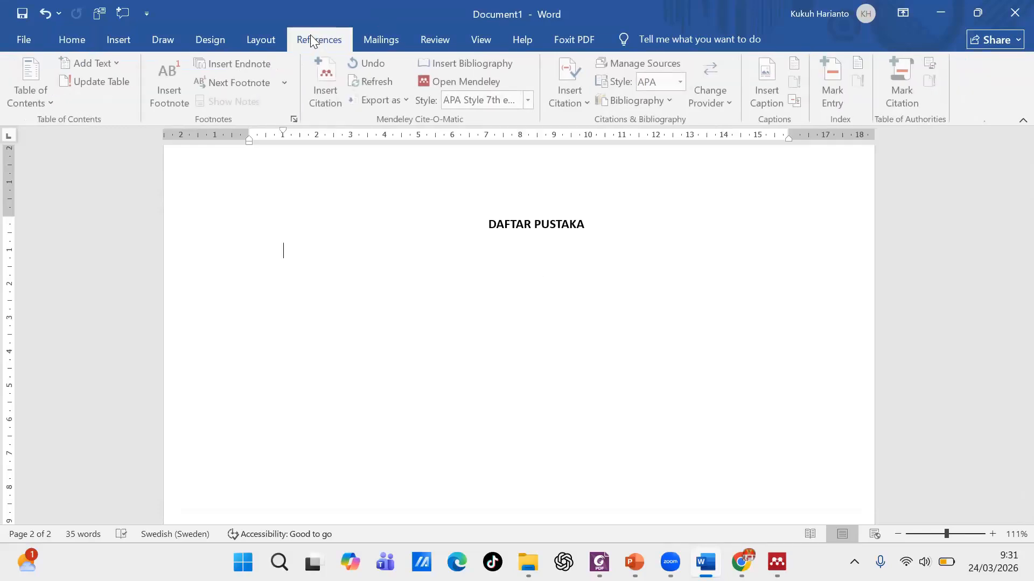
click(471, 64)
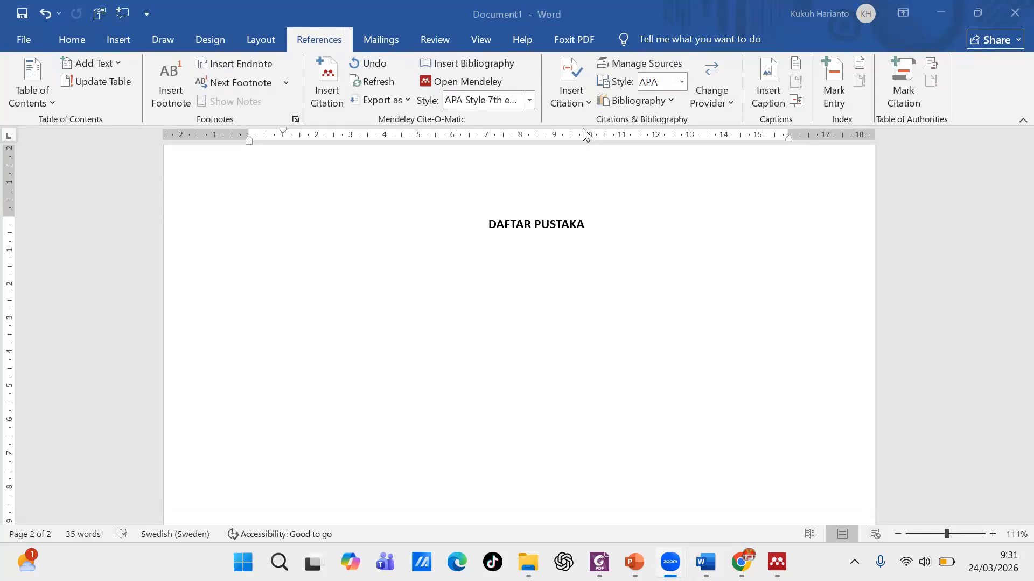
Step: Choose APA Style 7th edition as the Mendeley citation style and review the other available styles without switching
click(527, 100)
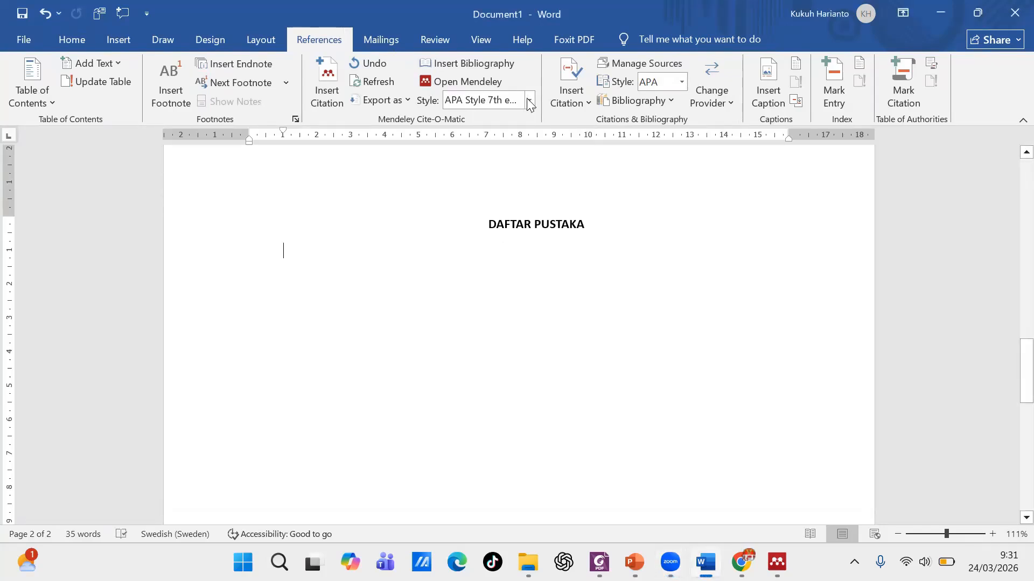
click(530, 100)
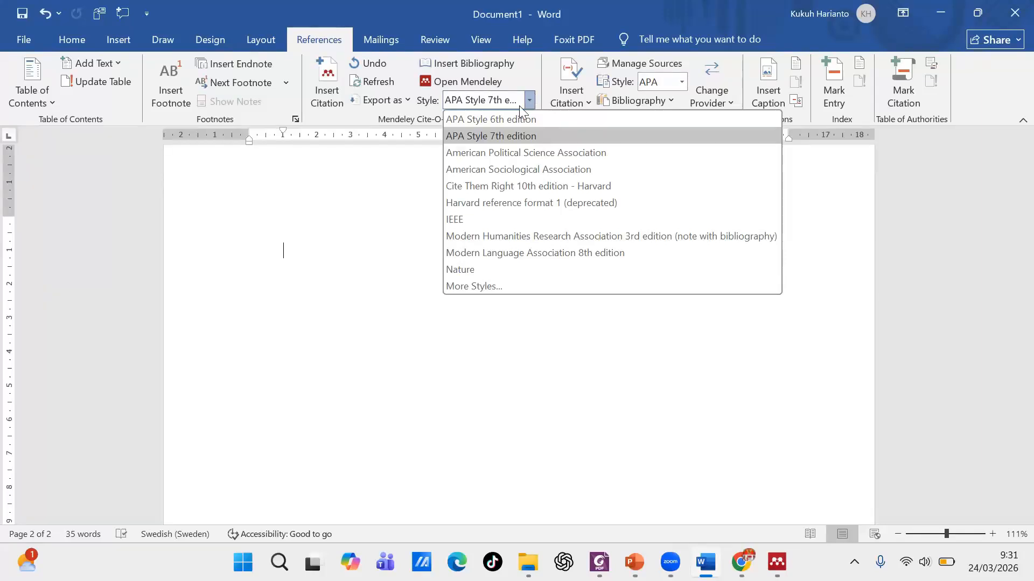
click(509, 134)
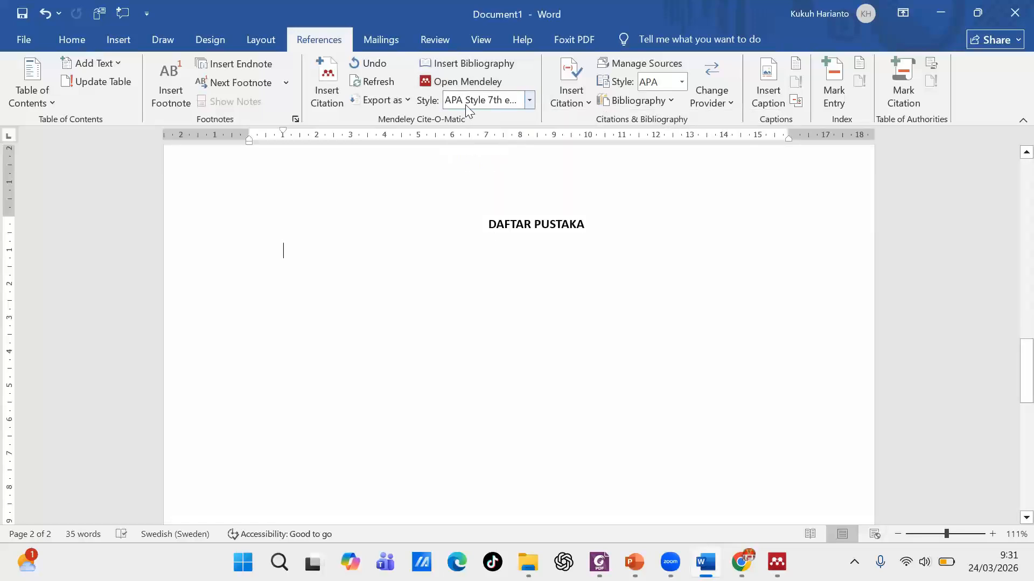
click(526, 102)
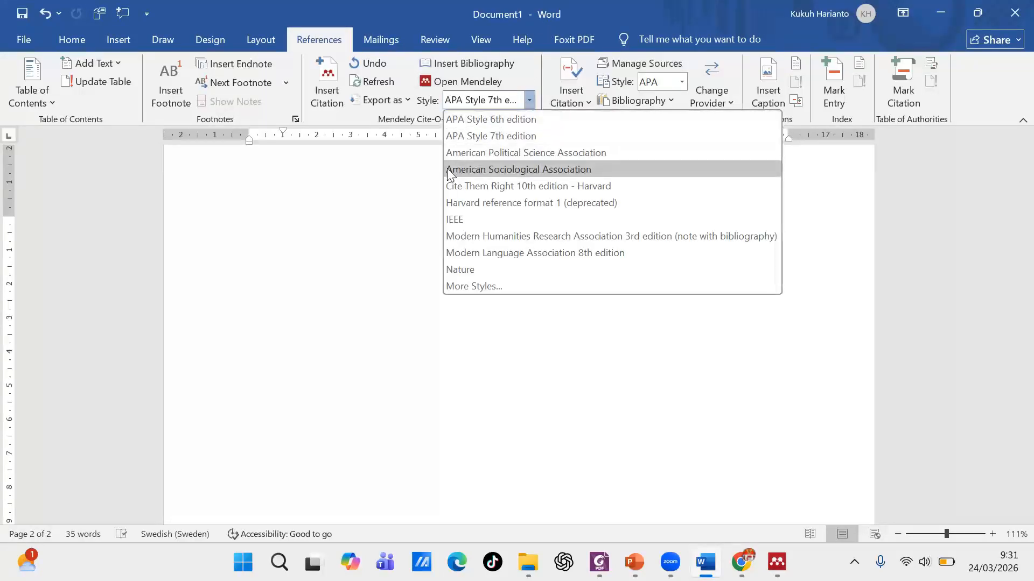
click(404, 10)
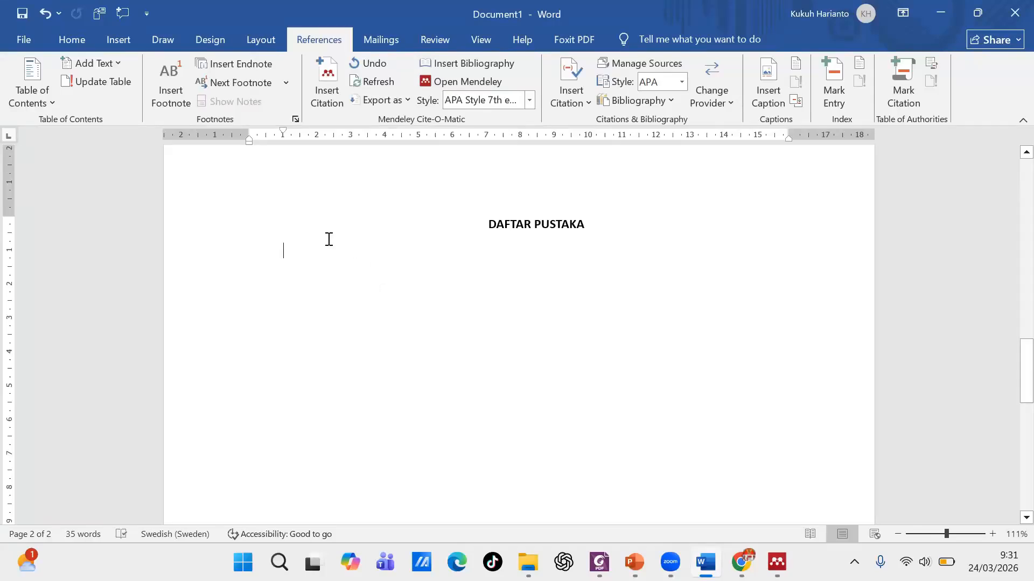
Step: Insert the Mendeley bibliography below the DAFTAR PUSTAKA heading and justify the reference entry's text
click(453, 64)
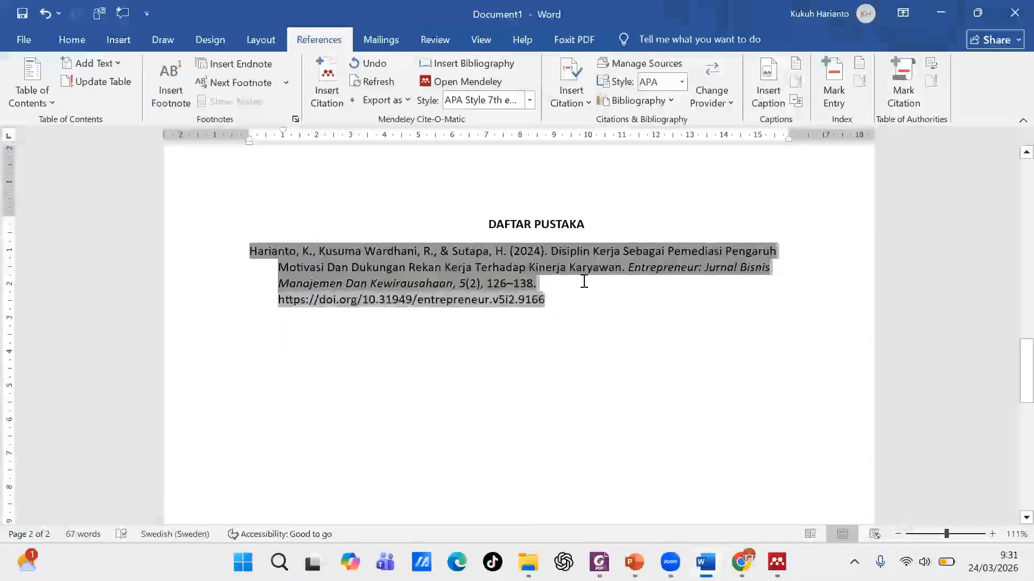
click(61, 32)
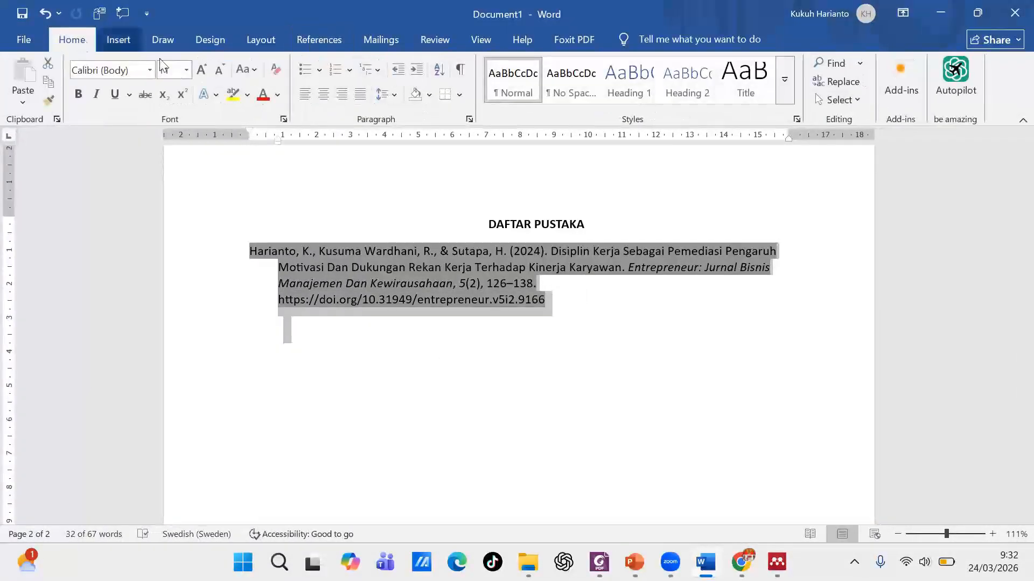
click(361, 96)
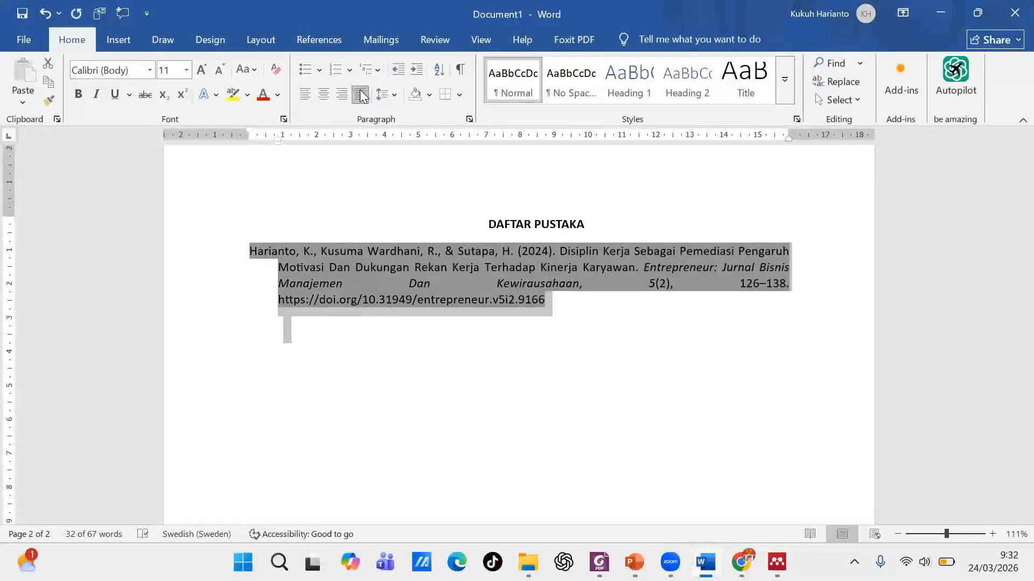
click(622, 331)
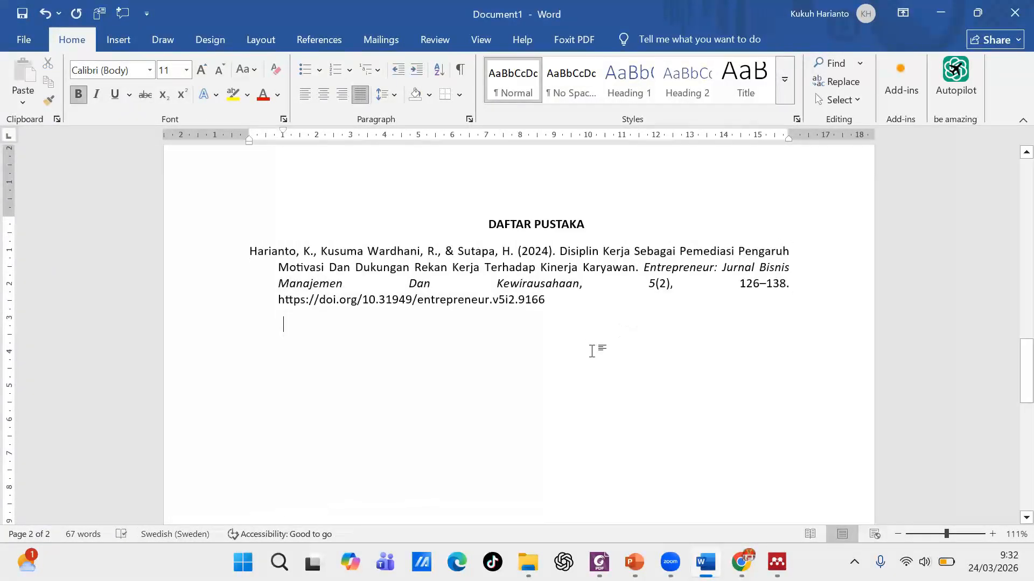